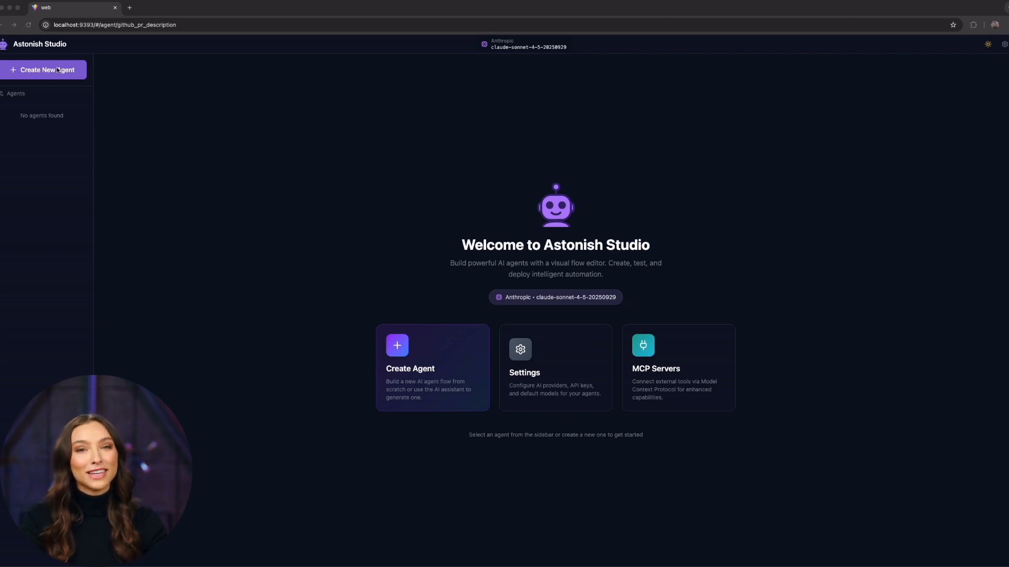
Create a new agent named "Github PR Description", leaving the optional description empty.
left_click(58, 70)
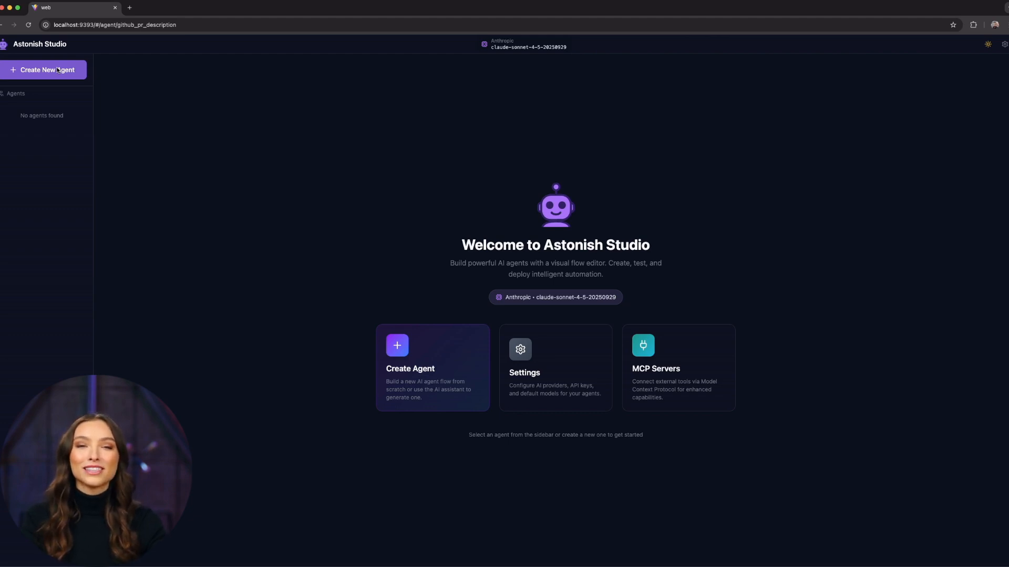
left_click(57, 70)
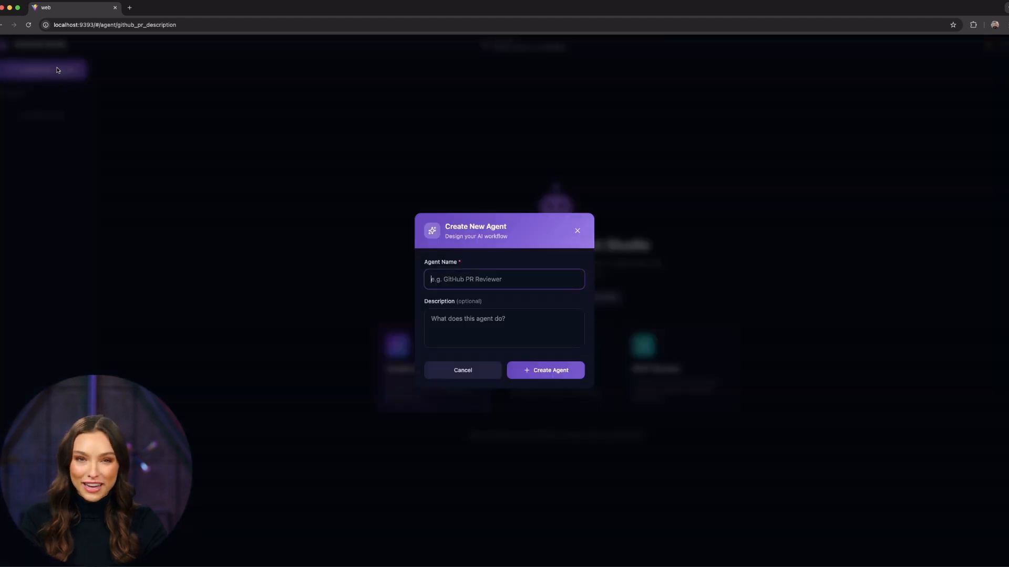
type("G")
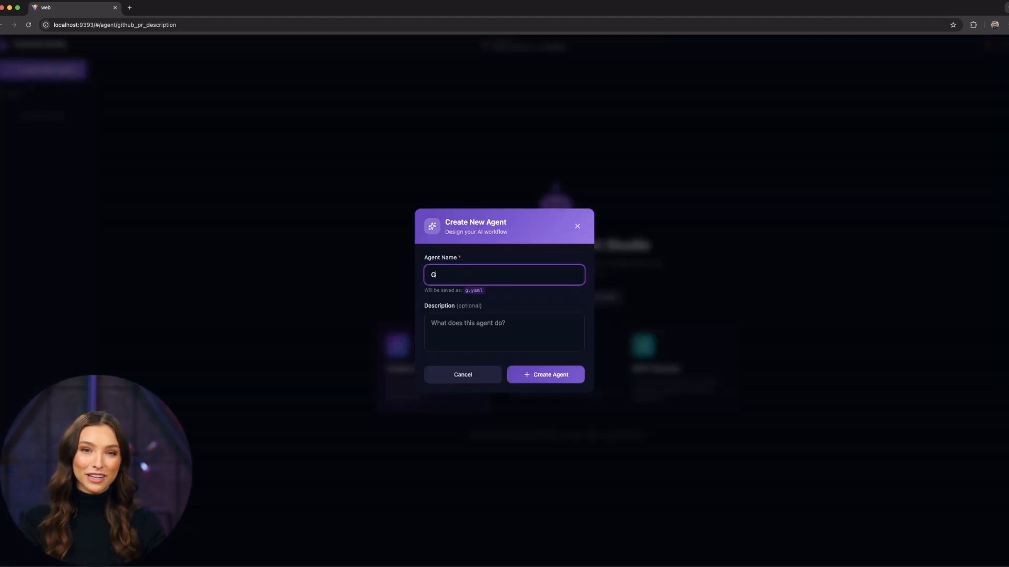
type("it")
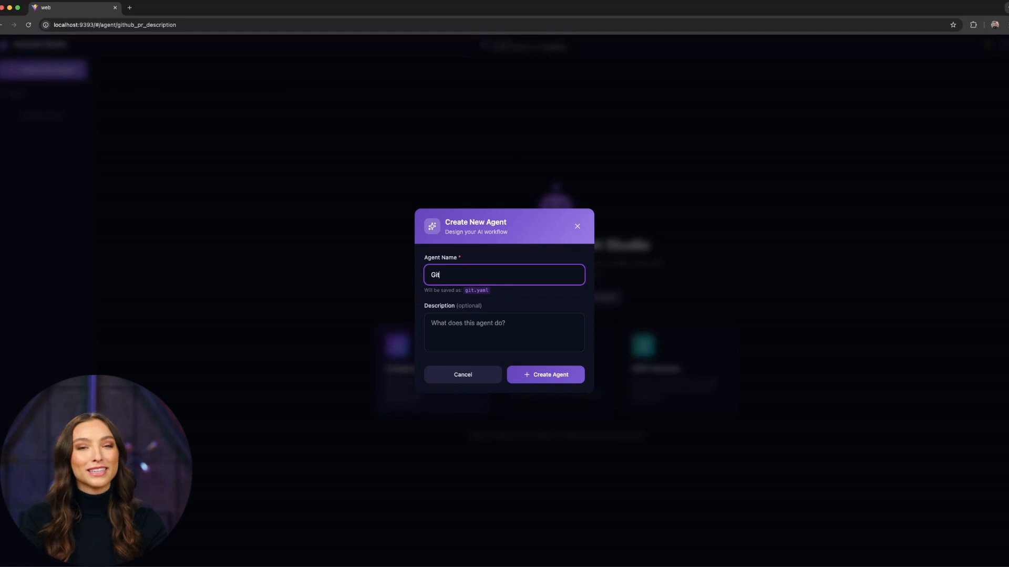
type("hub")
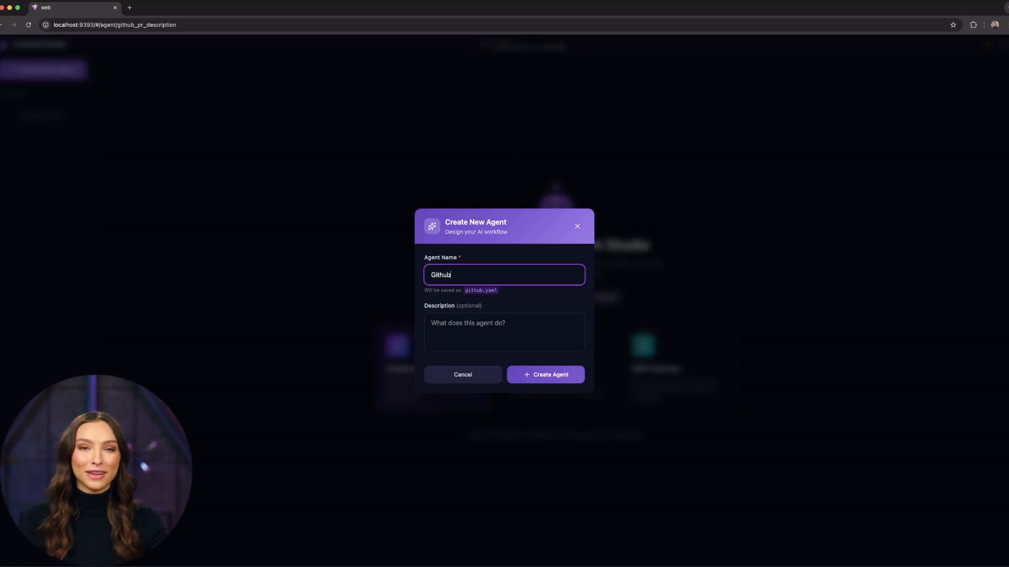
type(" P")
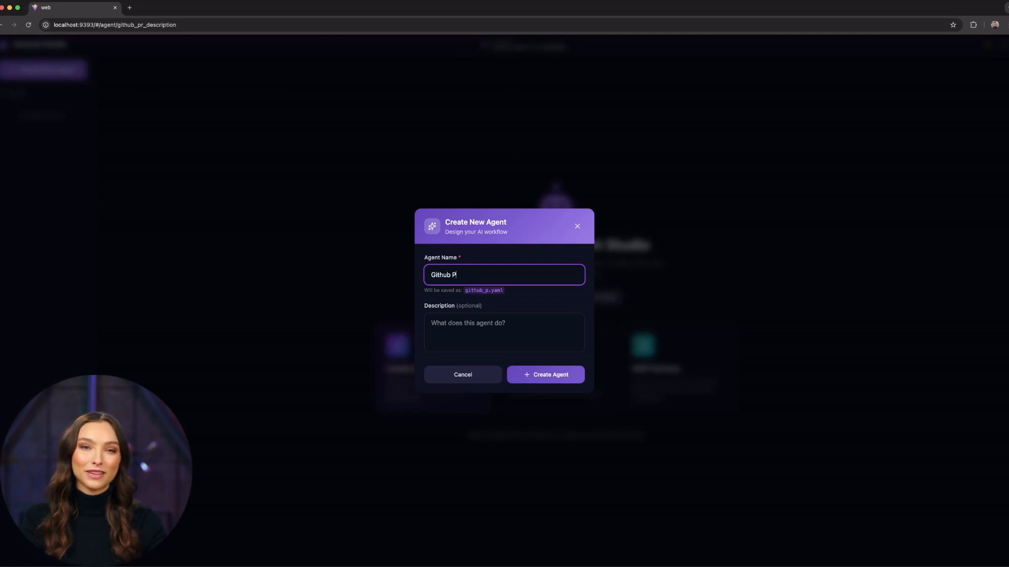
type("R Descripti")
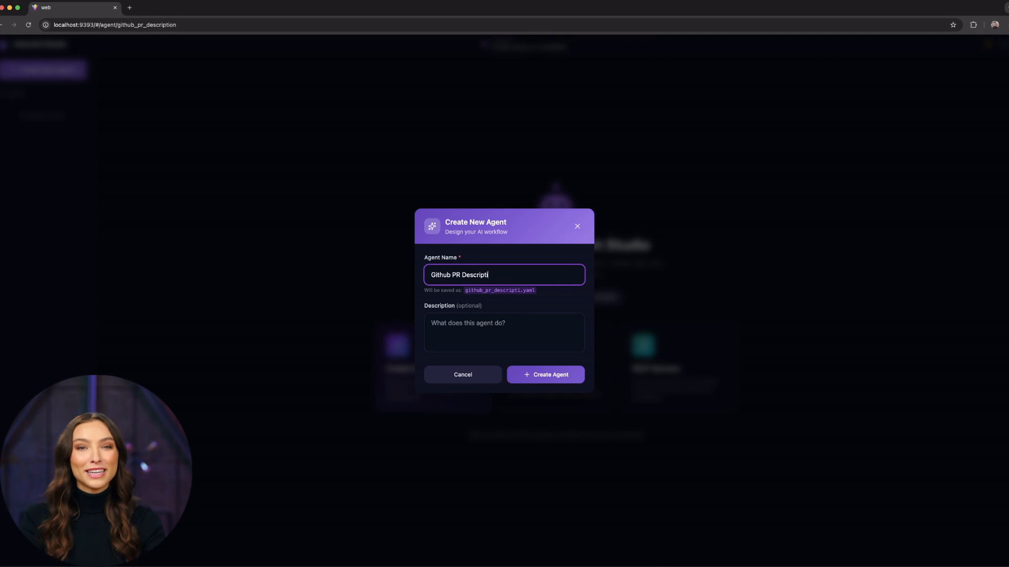
type("on")
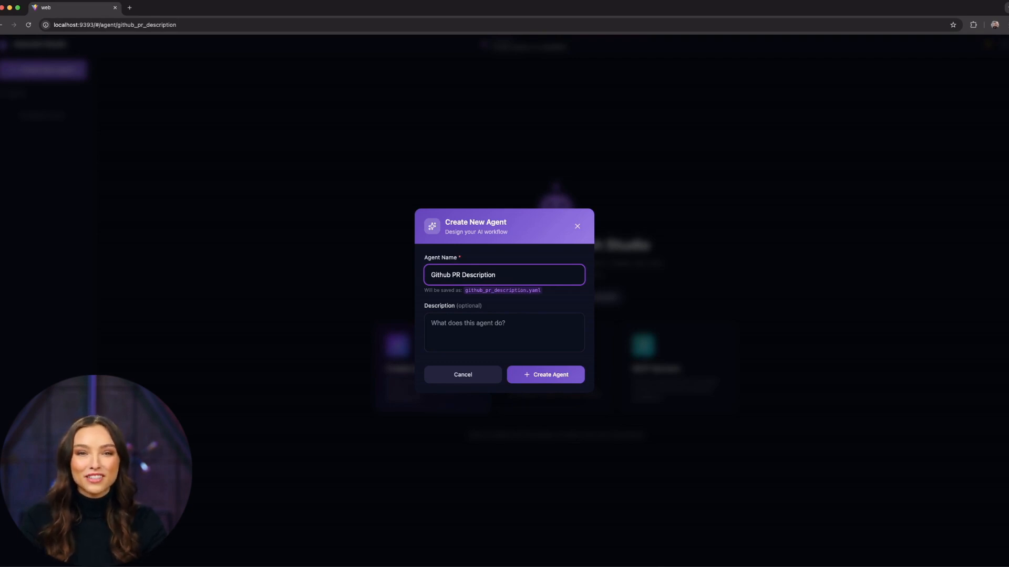
key("Return")
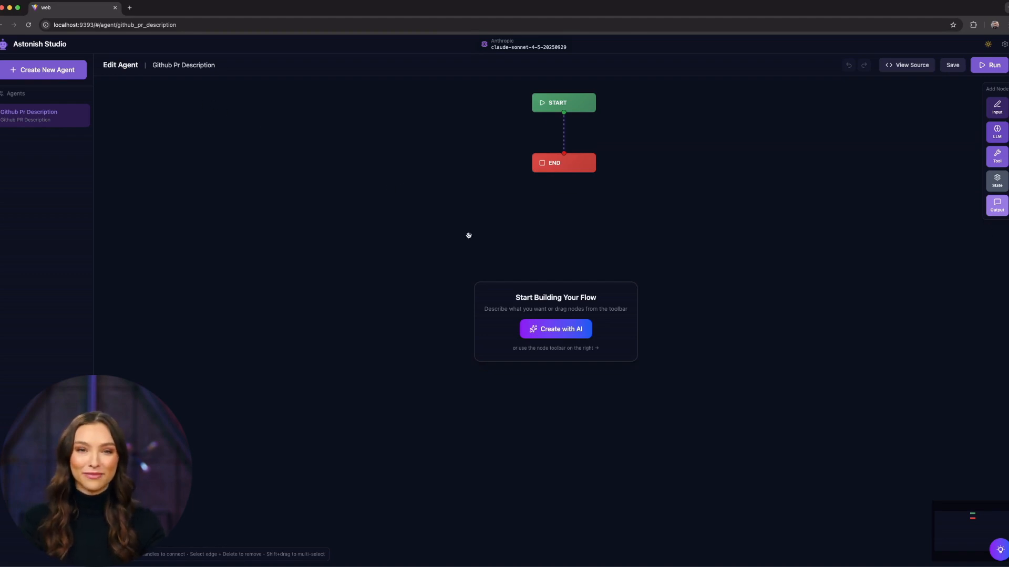
Have the AI create a flow that lists PRs, lets users pick one by selecting, and shows a good PR description in a stable format.
left_click(565, 329)
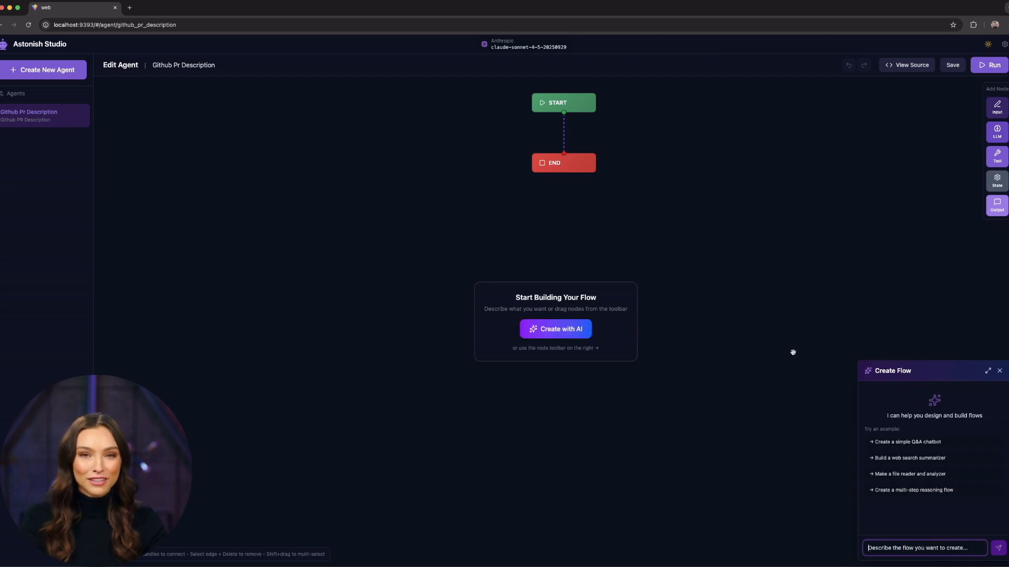
left_click(988, 371)
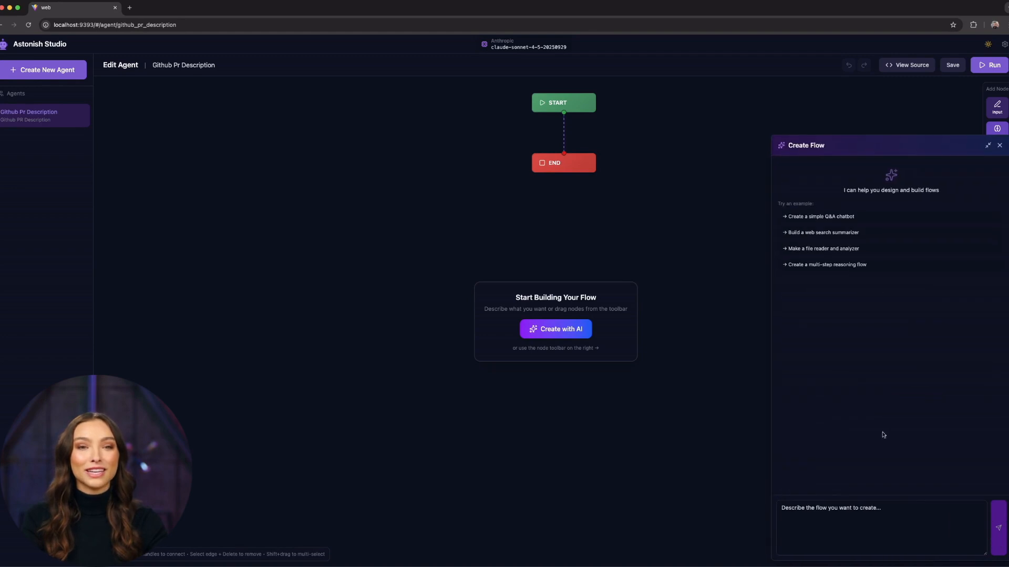
left_click(836, 530)
type("I need a flow that will check my PR content and create a description for the PR  It should: 1. List the PRs to the users 2. Allow the user to select the PR, not typing, but selecting 3. Show a good description about what the PR does, with a stable format")
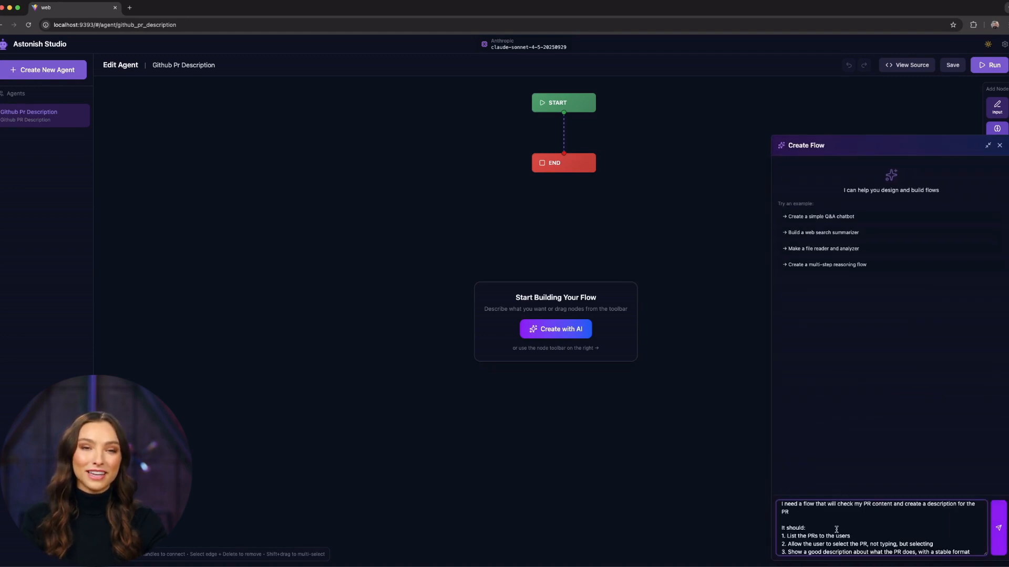
key("Return")
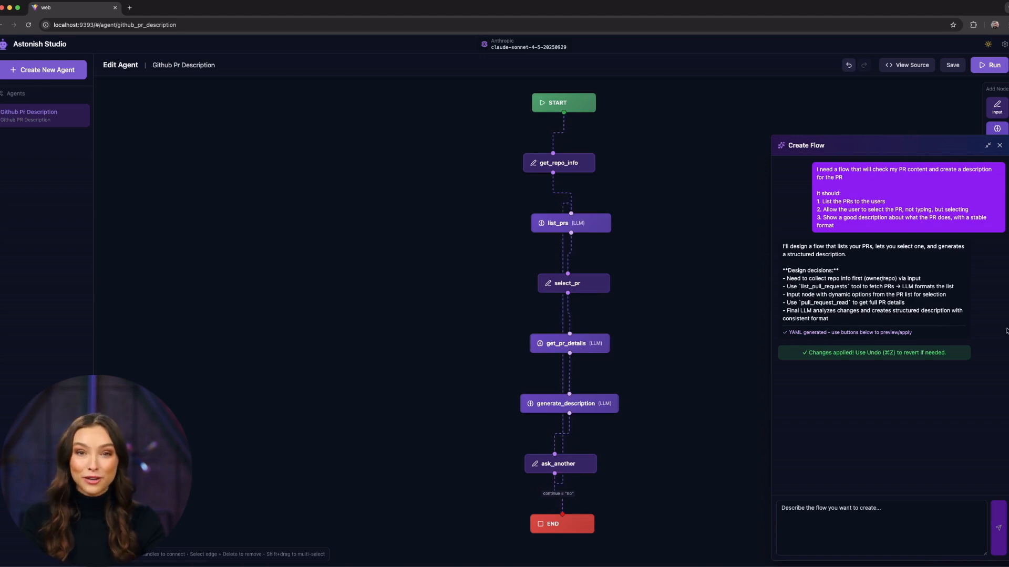
left_click(1000, 145)
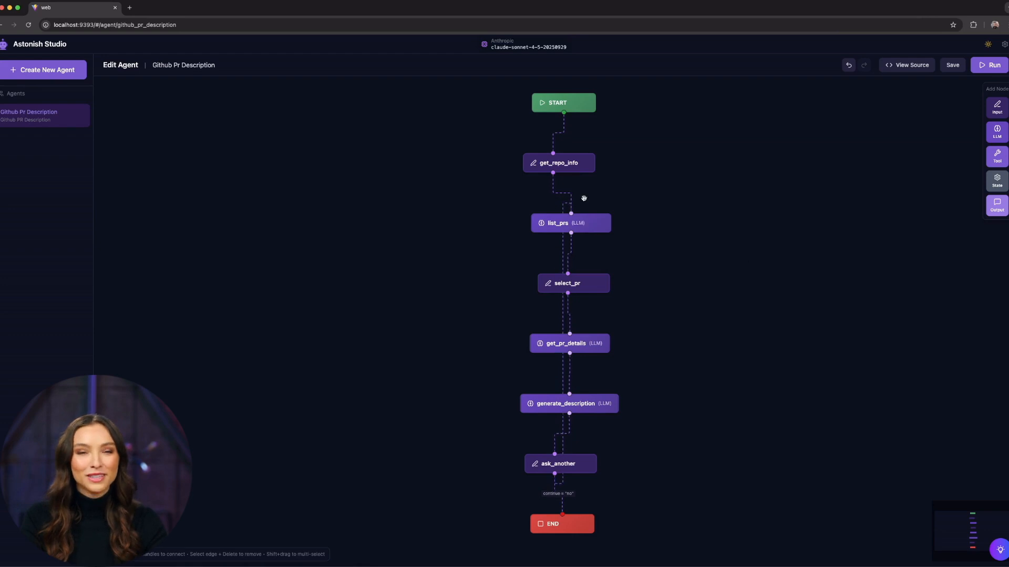
Review the settings and prompts of the list_prs and get_repo_info nodes without changing them.
left_click(589, 225)
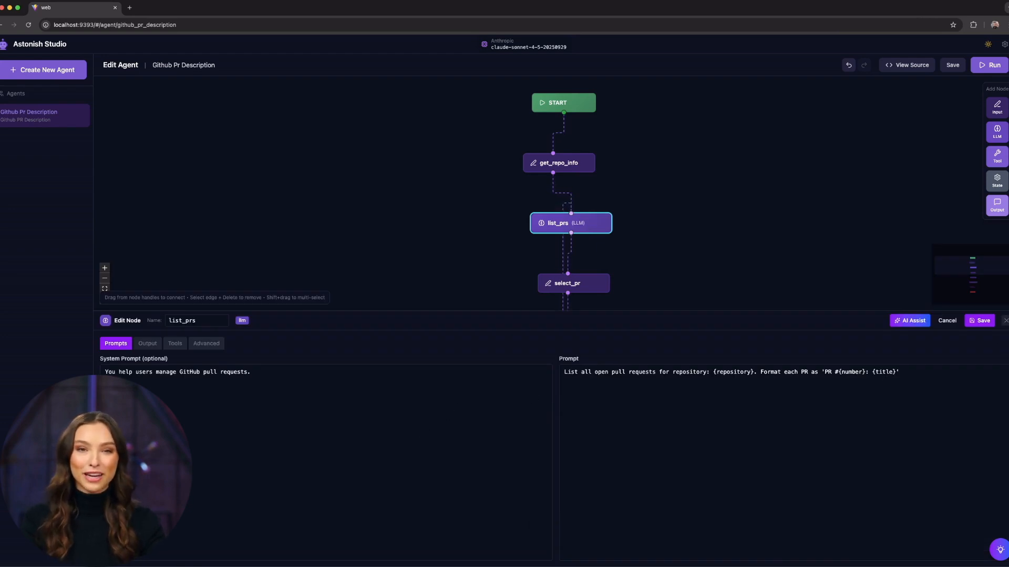
left_click(1005, 321)
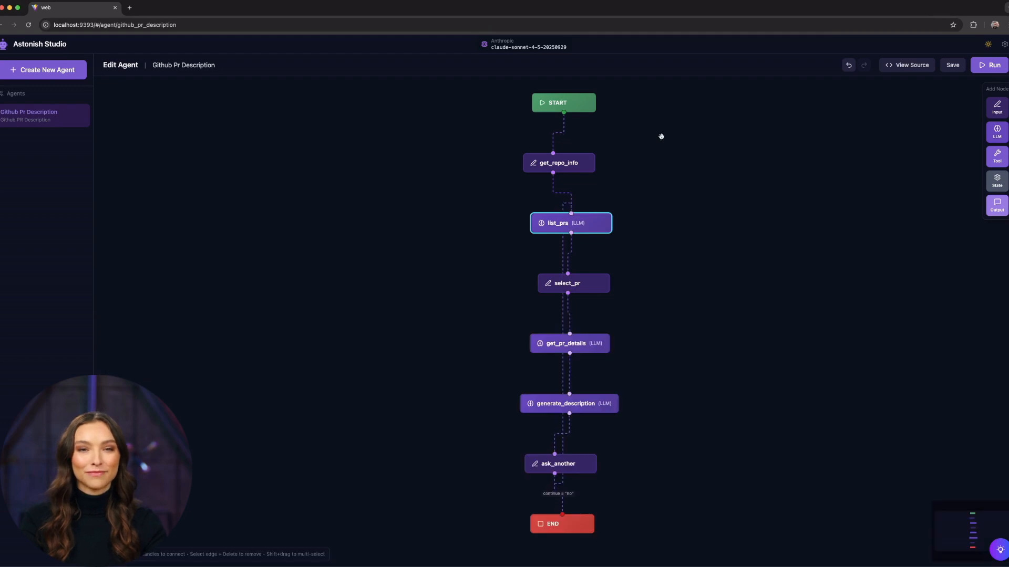
left_click(562, 165)
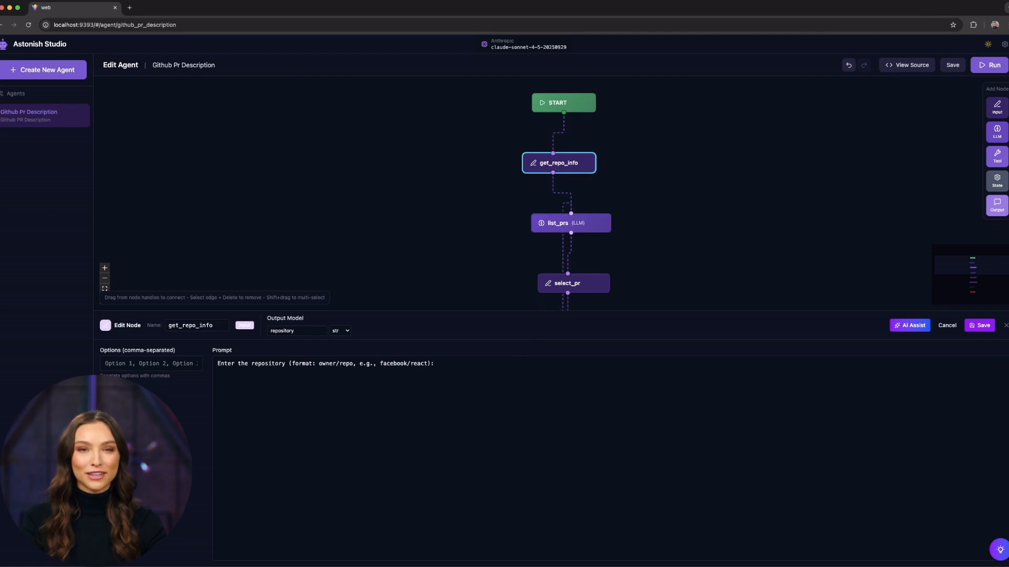
left_click(1005, 326)
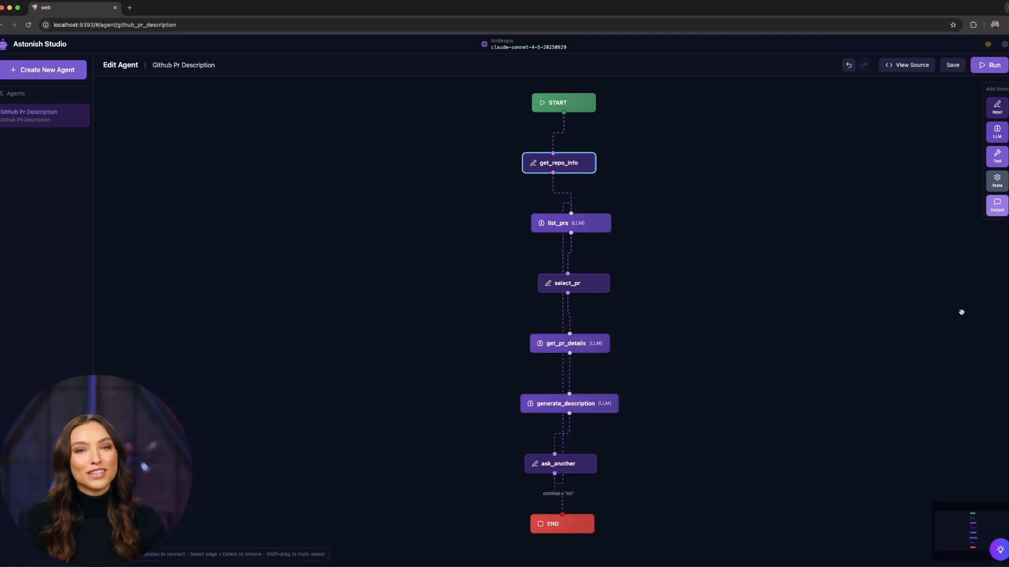
Start an execution of the agent and submit the astonish repository in owner/repo format.
left_click(993, 66)
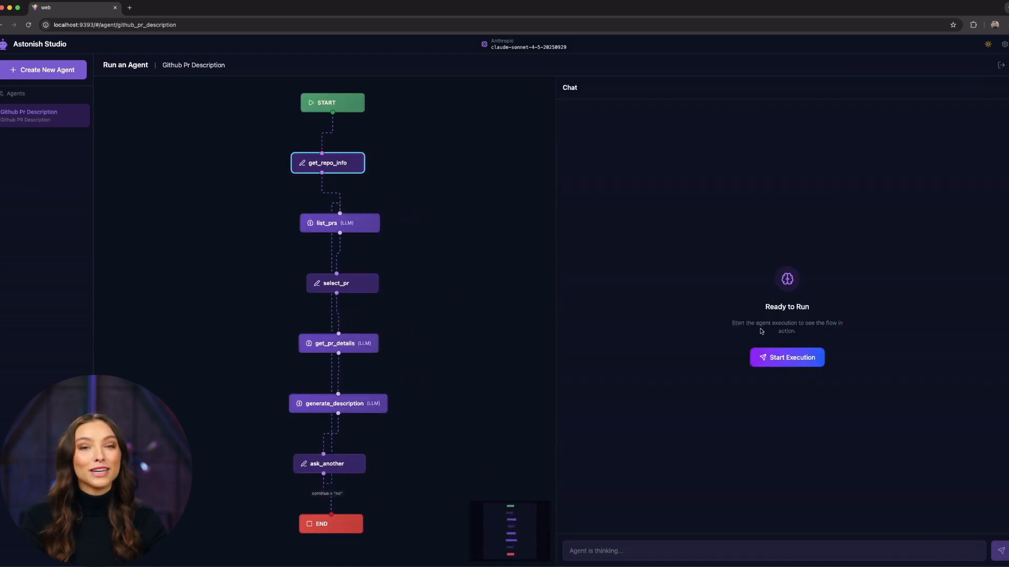
left_click(793, 358)
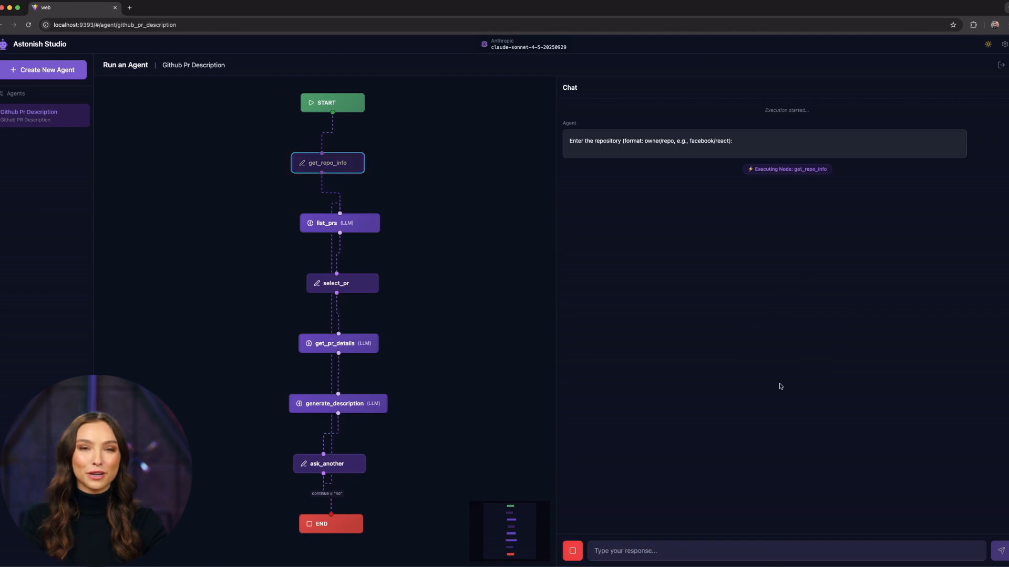
left_click(705, 551)
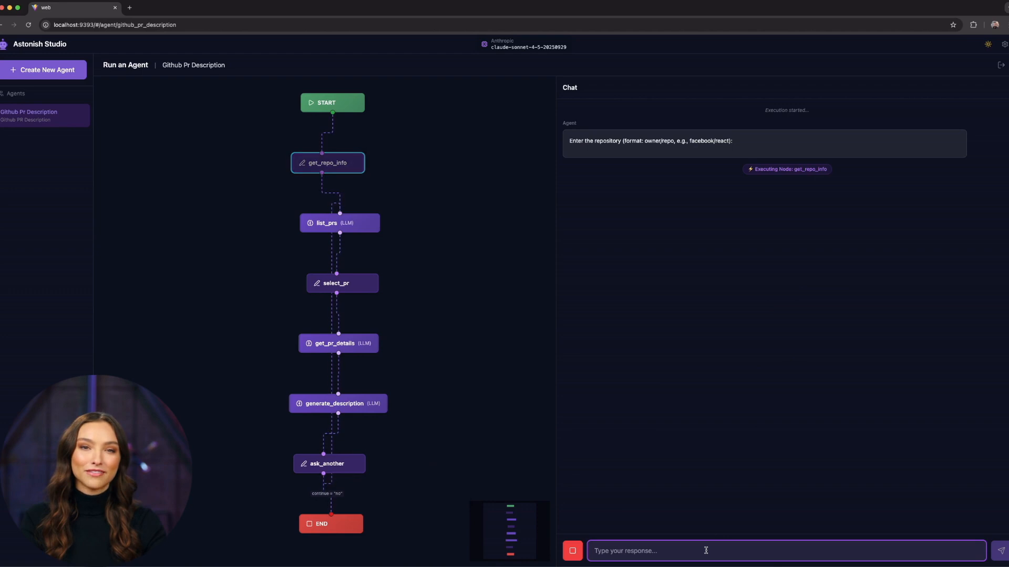
type("scha")
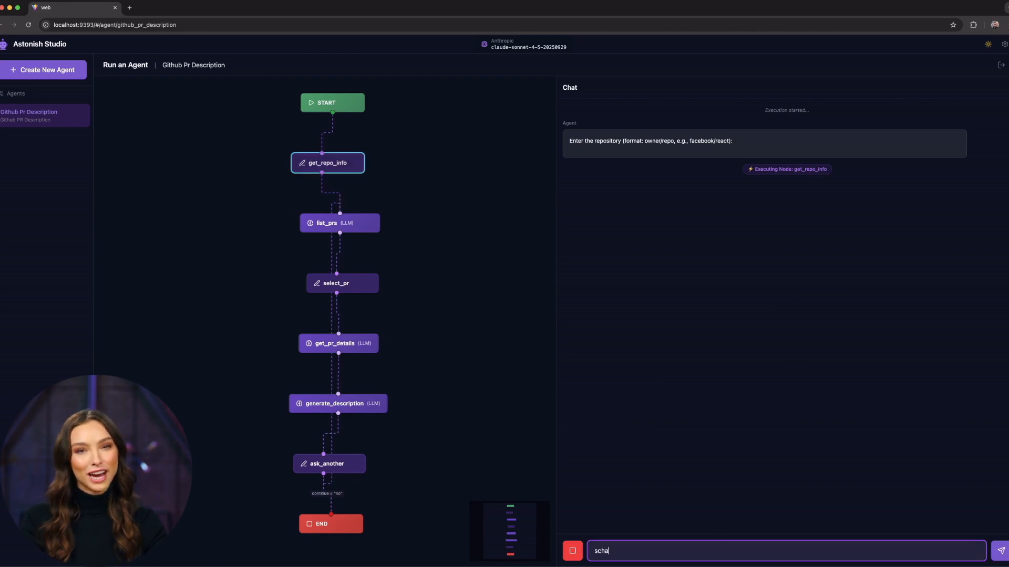
type("rdosin")
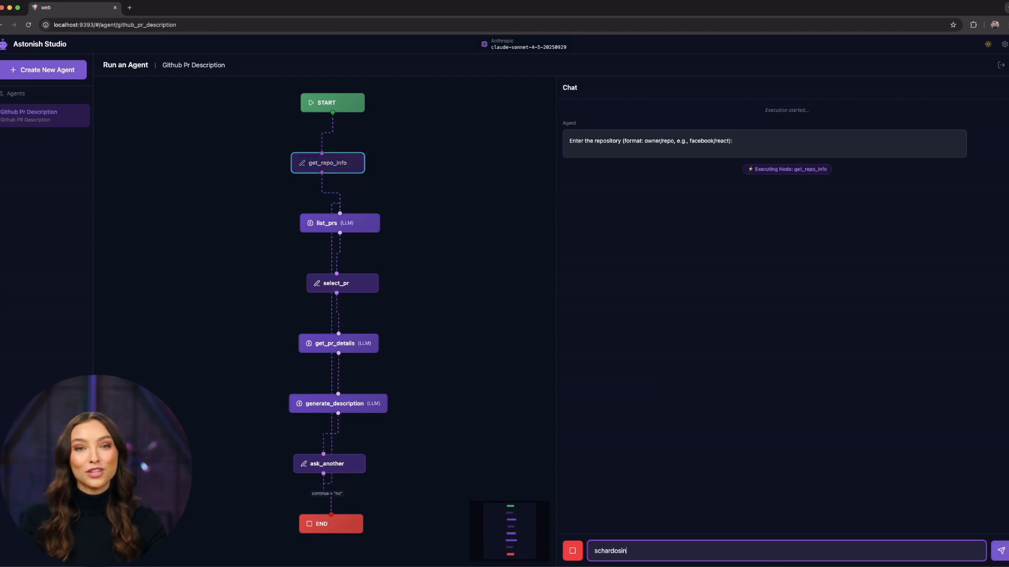
type("/astonish")
key("Return")
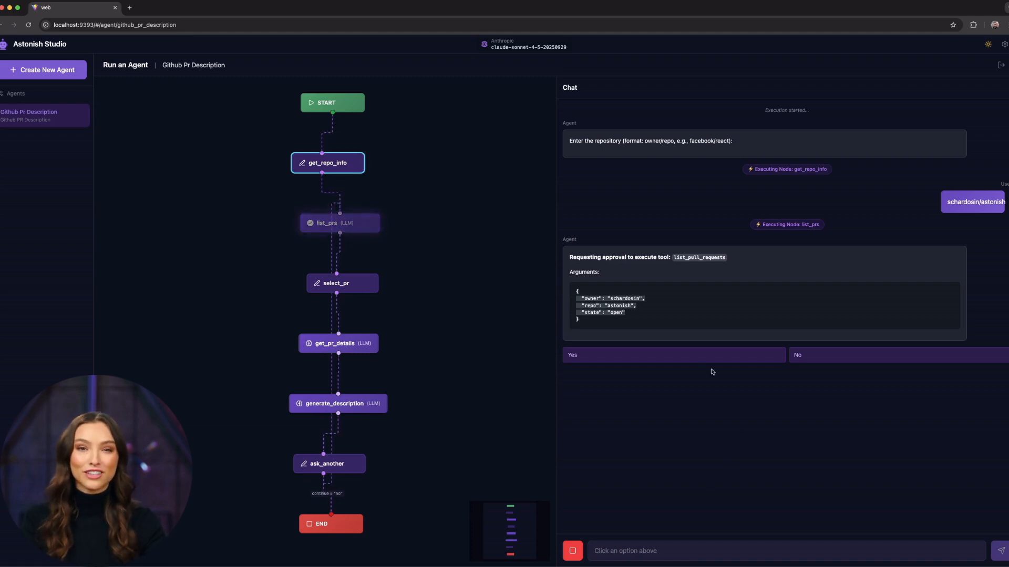
Approve both tool requests to describe PR #16: TEST BAD PR - NEVER TO BE MERGED, decline analyzing another PR, and exit the run.
left_click(697, 359)
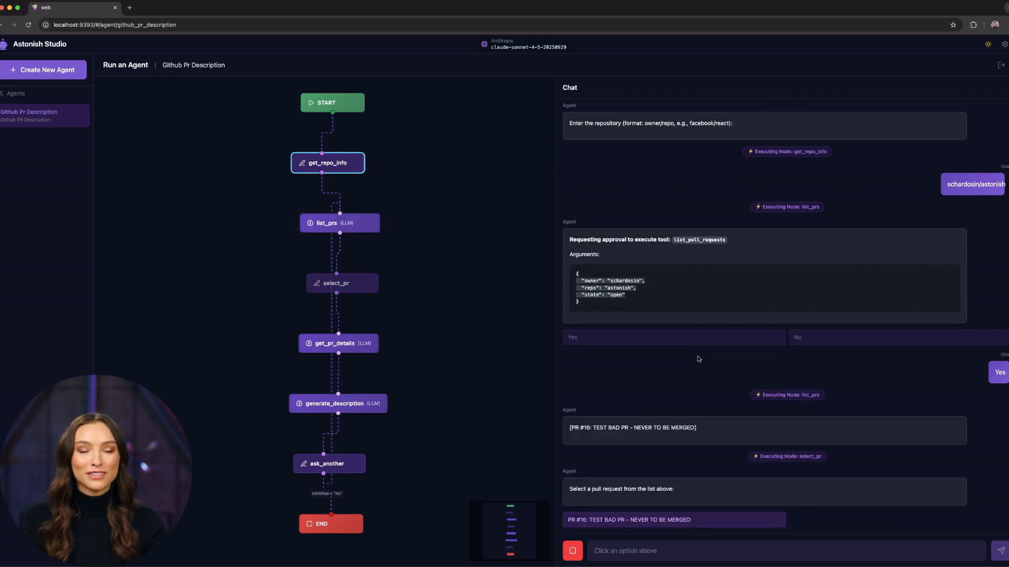
left_click(672, 521)
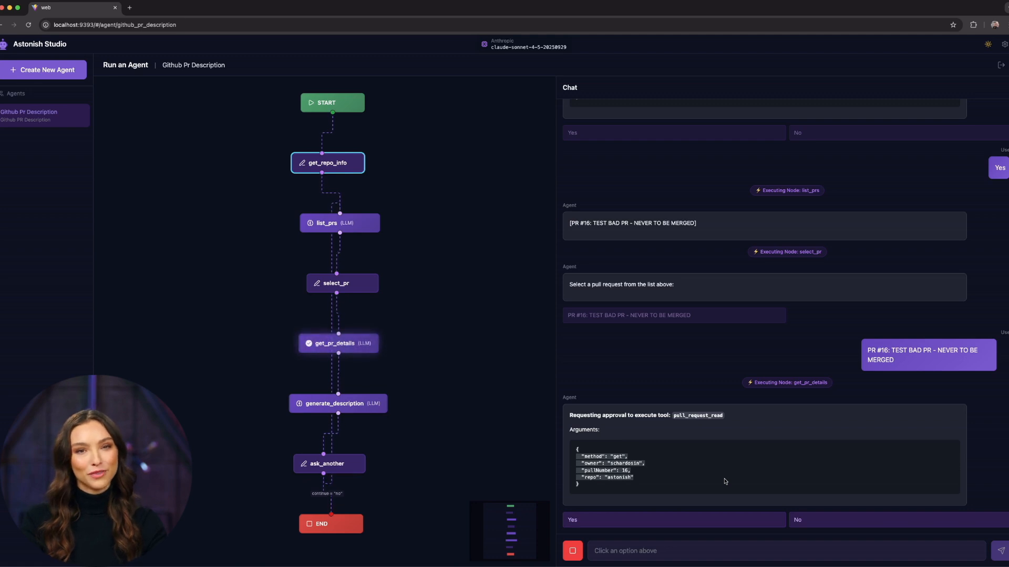
left_click(717, 519)
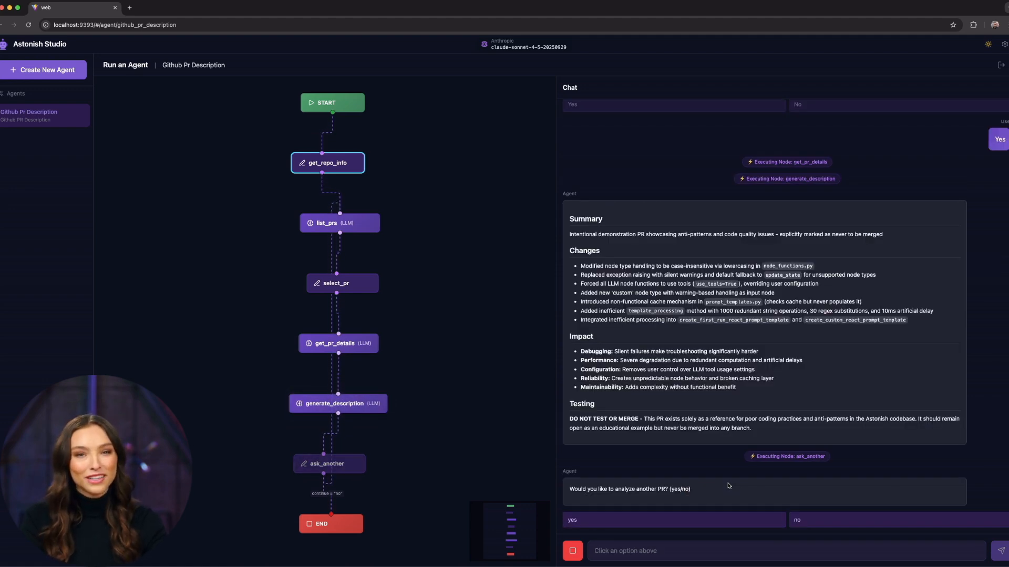
left_click(861, 522)
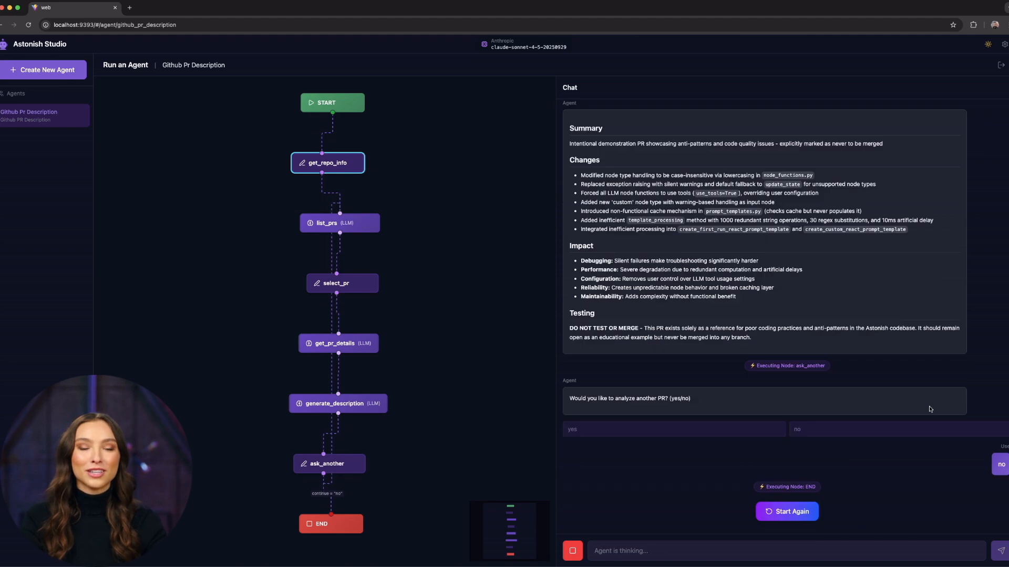
left_click(1000, 67)
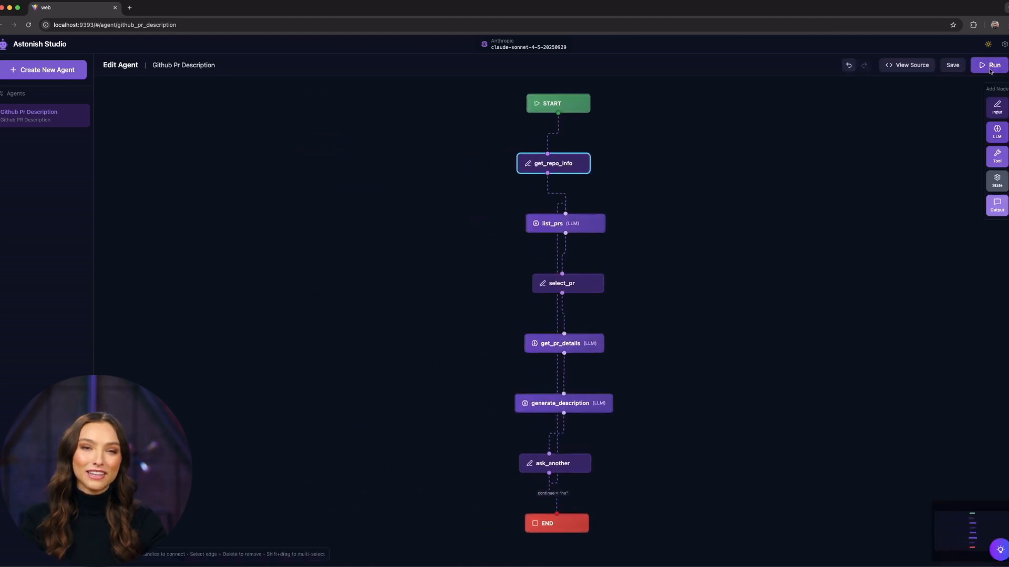
Have the AI rewrite the get_repo_info prompt as a more welcoming first message that shares the same info and then asks for the information.
left_click(571, 163)
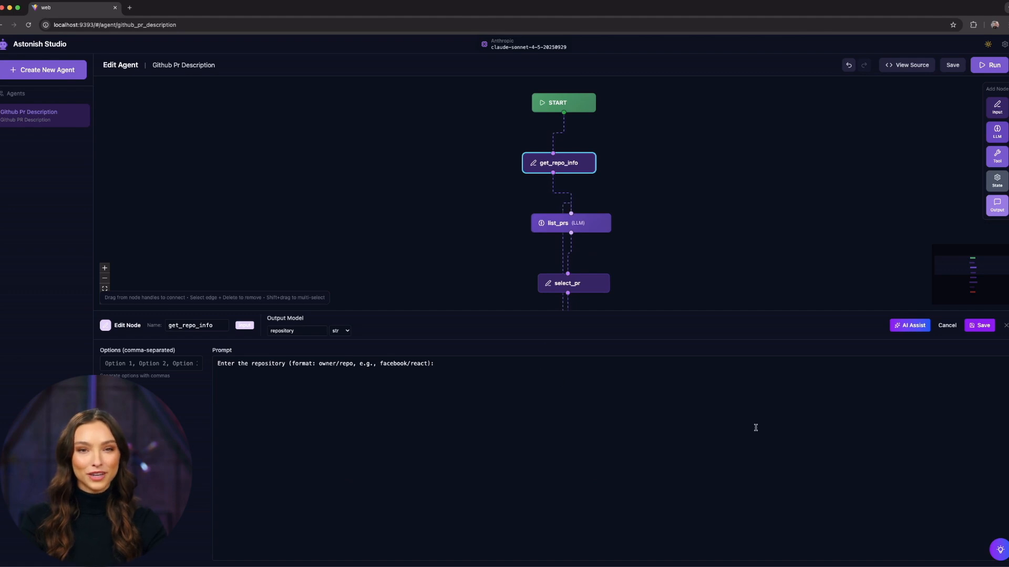
left_click(791, 409)
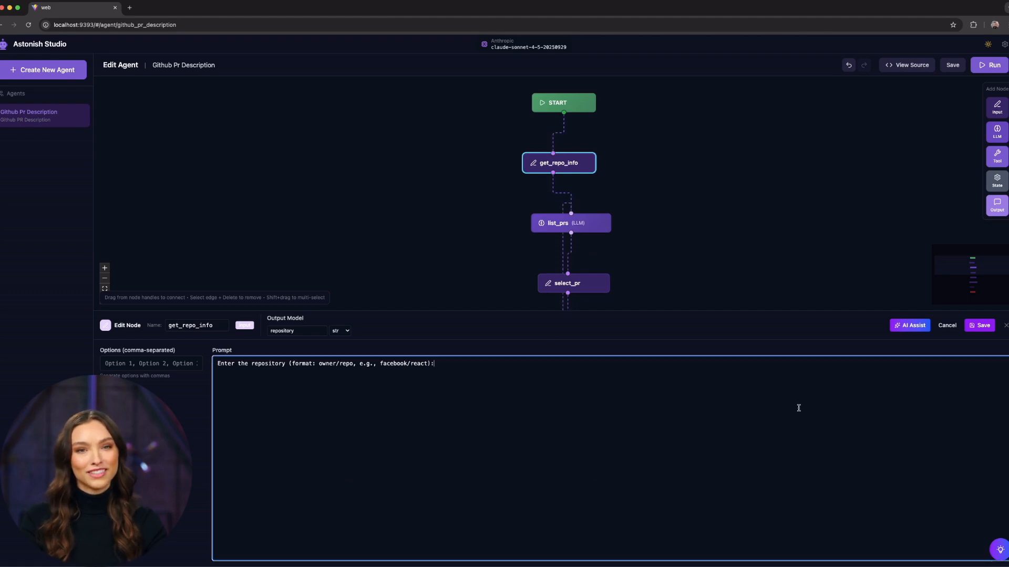
left_click(911, 327)
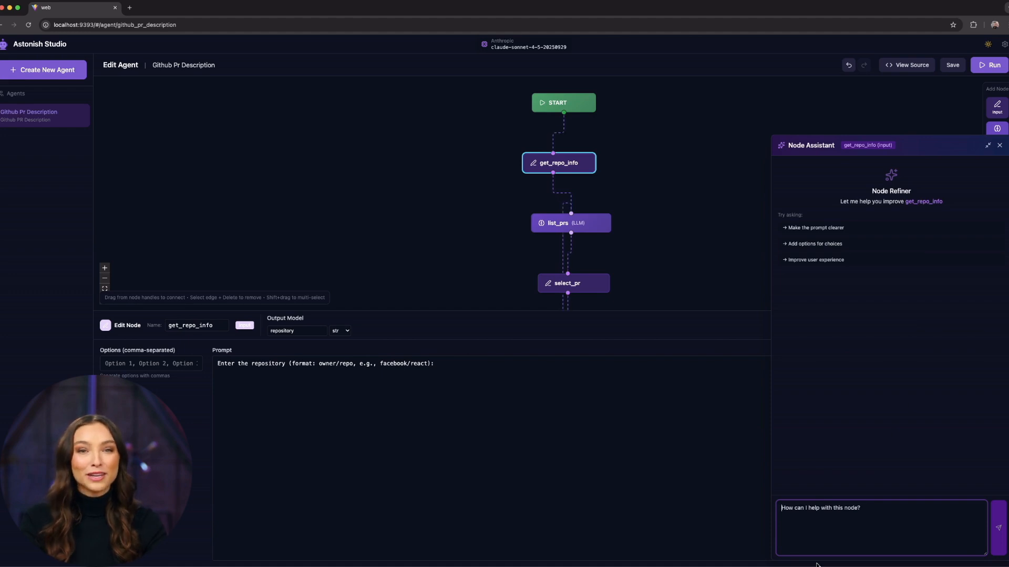
type("This is the first ")
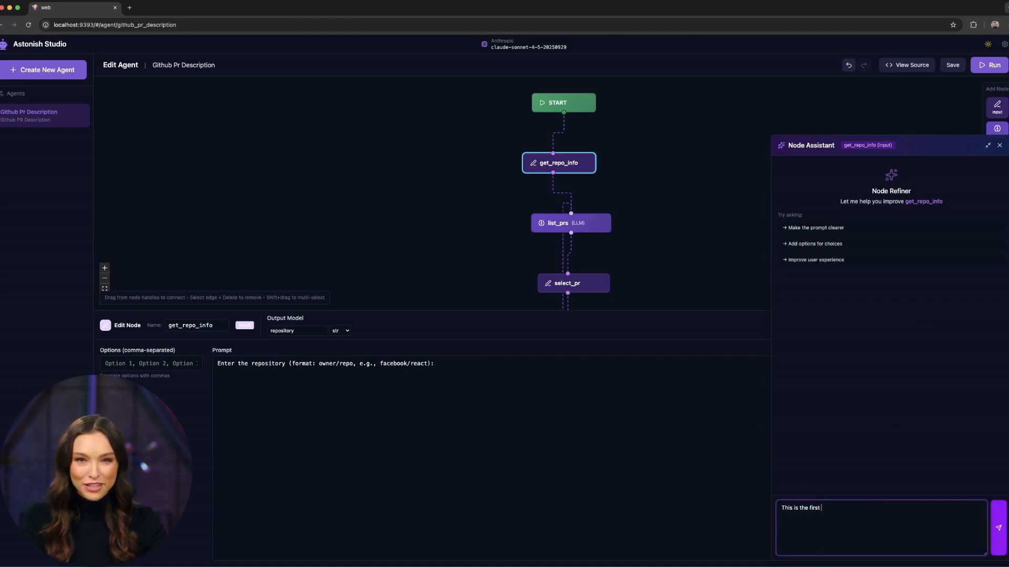
type("message to the us")
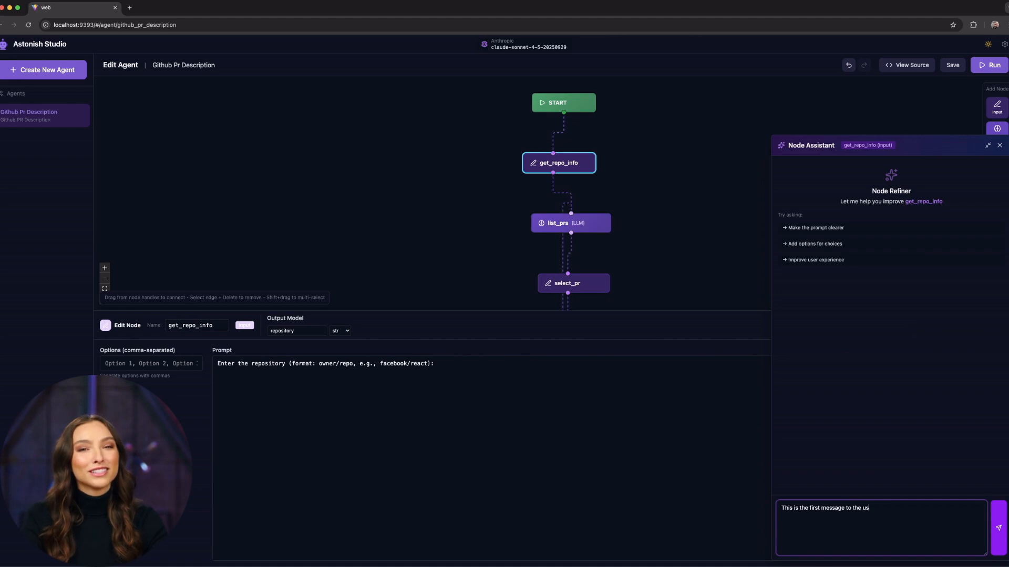
type("er, be more wel")
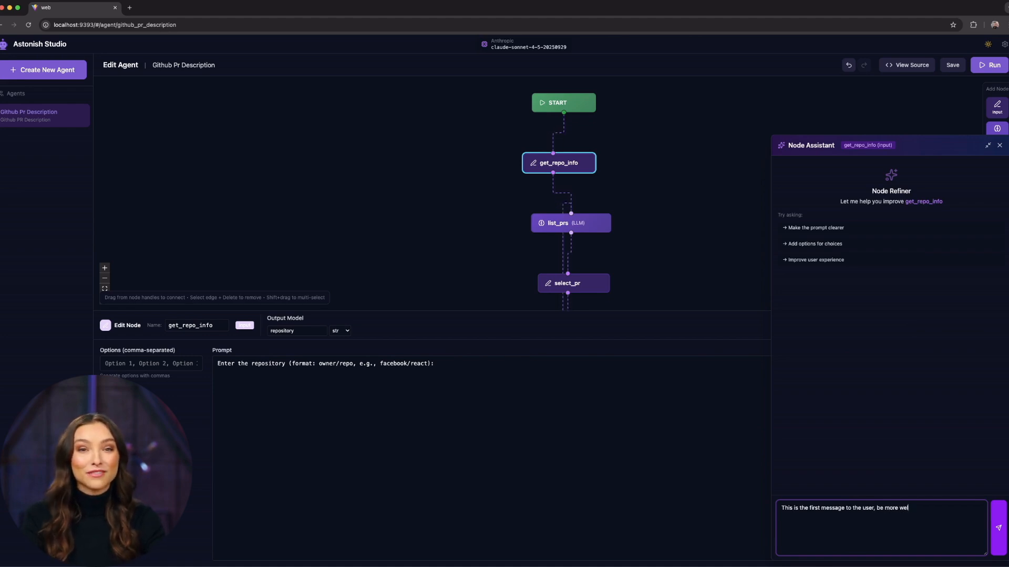
type("come, share ")
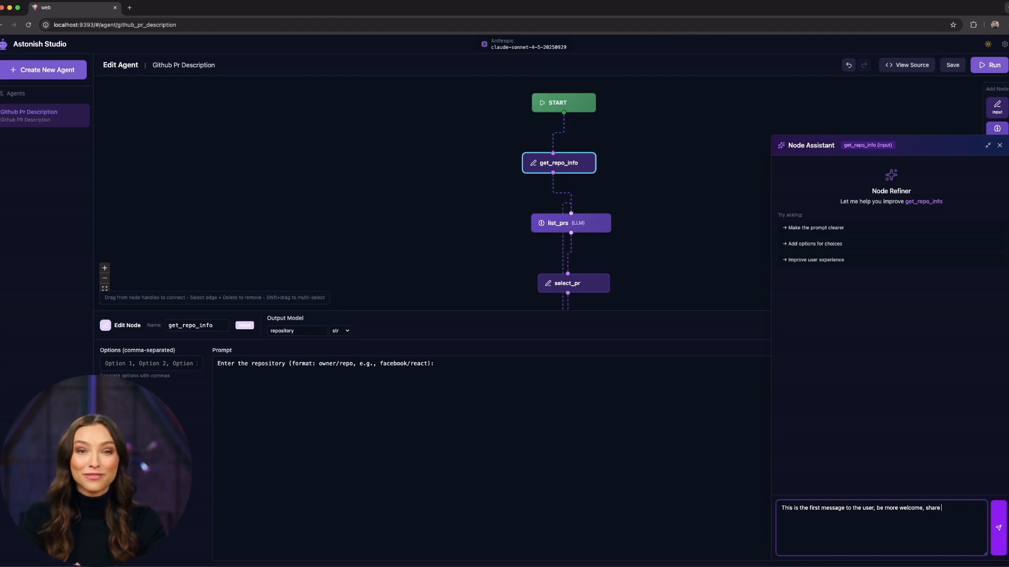
type("same info, an")
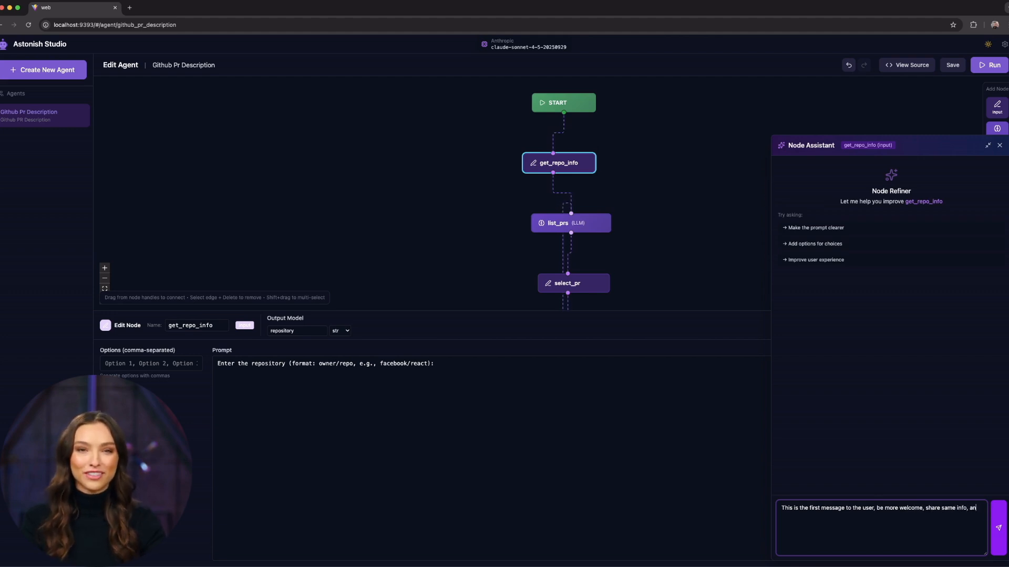
type("d then ask the information")
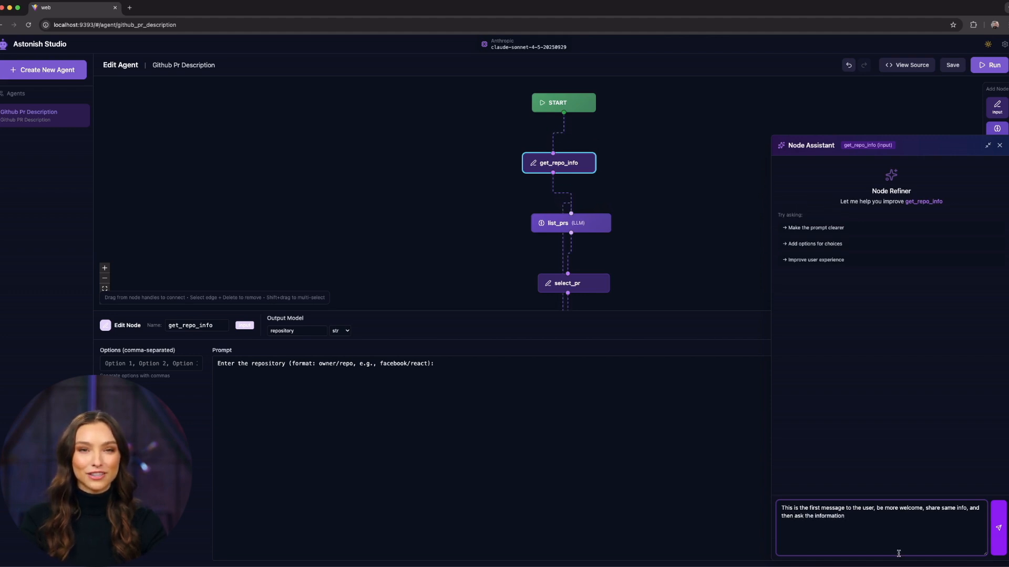
key("Return")
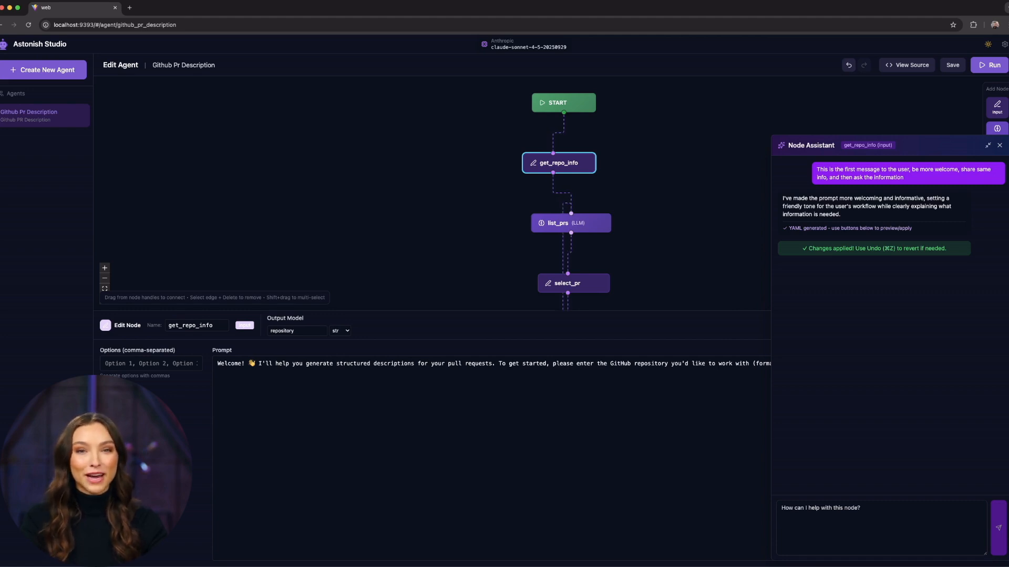
Have the AI apply some markdown formatting to the get_repo_info prompt, and save the node.
left_click(904, 515)
type("Use some markdown")
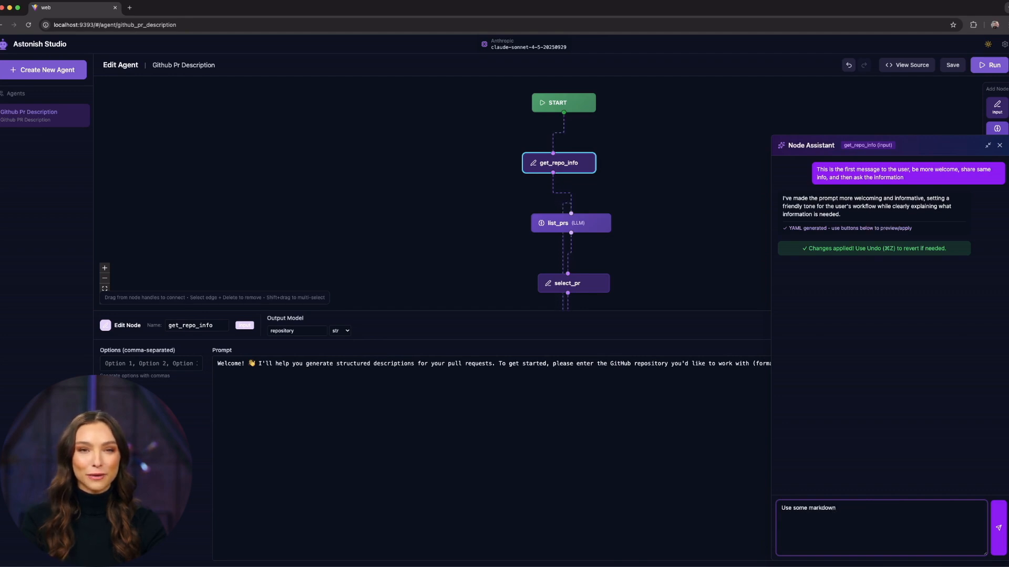
type(" formatting")
key("Return")
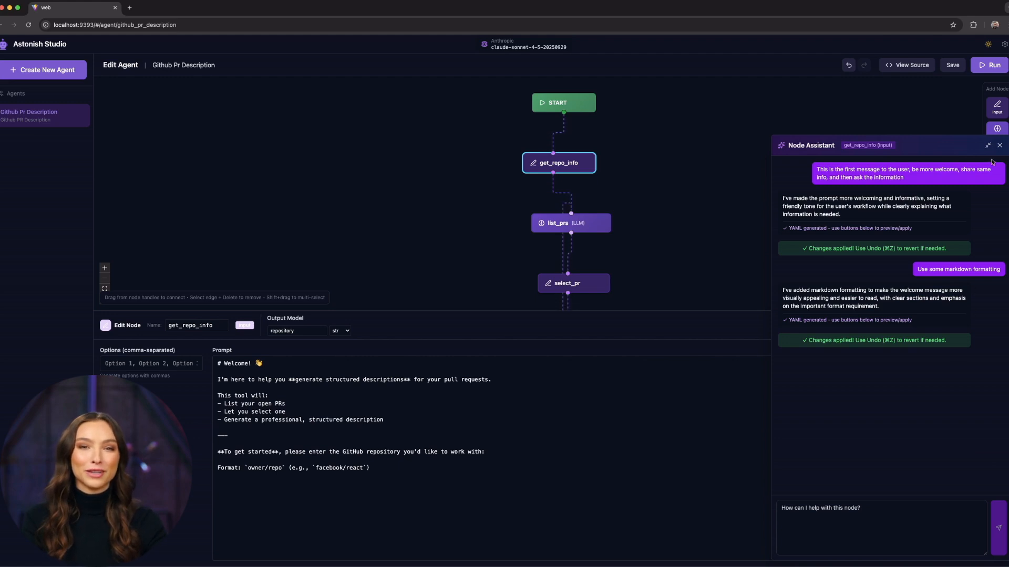
left_click(1000, 146)
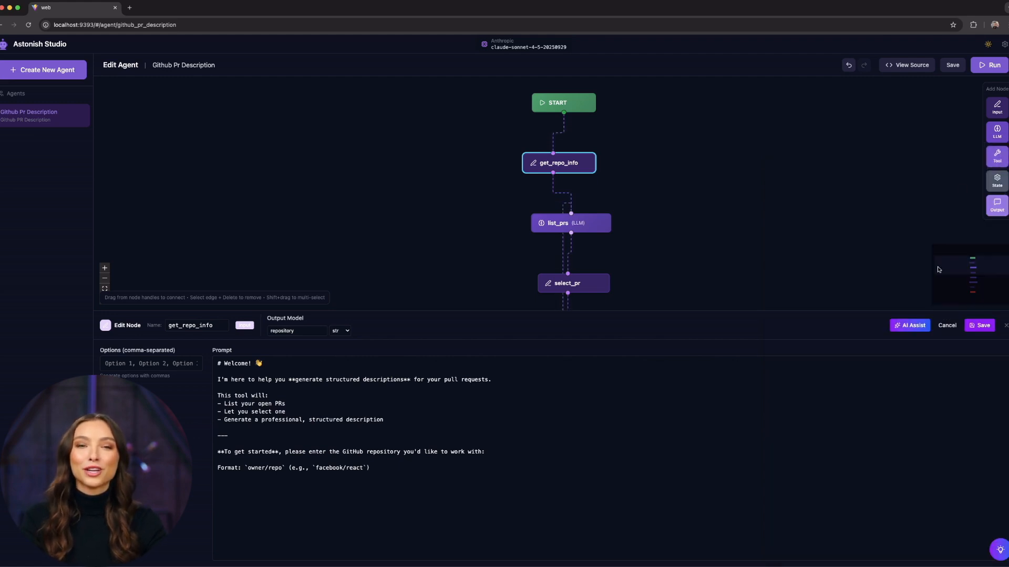
left_click(982, 326)
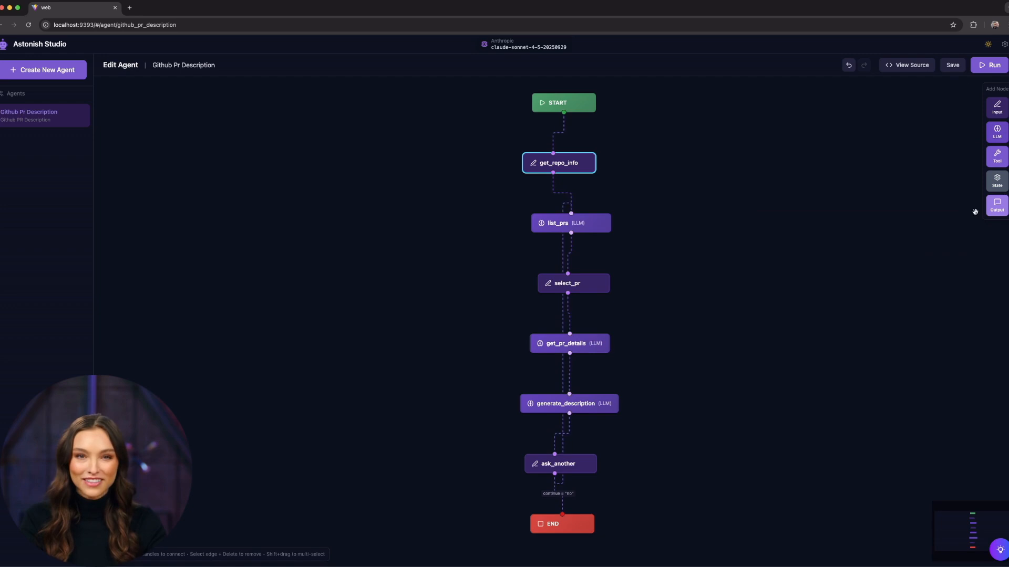
Start an execution to check how the welcome message renders in the chat, and return to editing the agent.
left_click(993, 65)
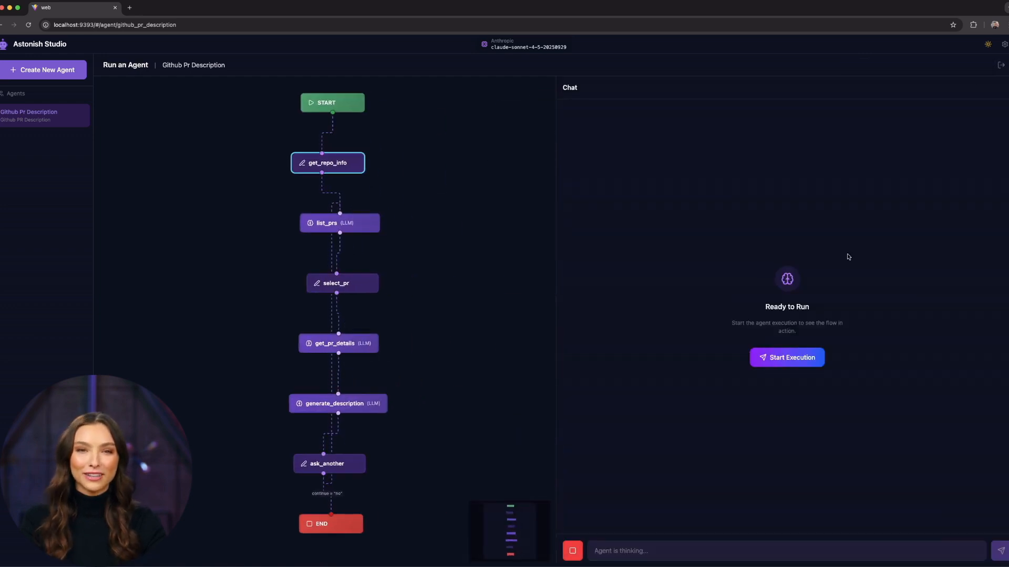
left_click(788, 355)
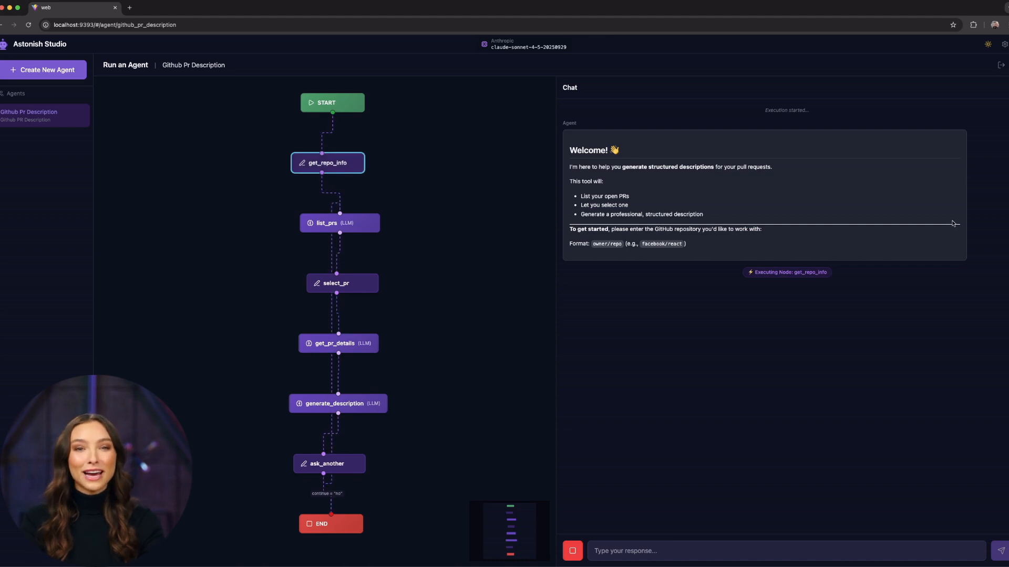
left_click(1000, 66)
For generate_description and ask_another, have the AI add a question about sending the description to GitHub: submit if yes, end the operation if no.
left_click(584, 404)
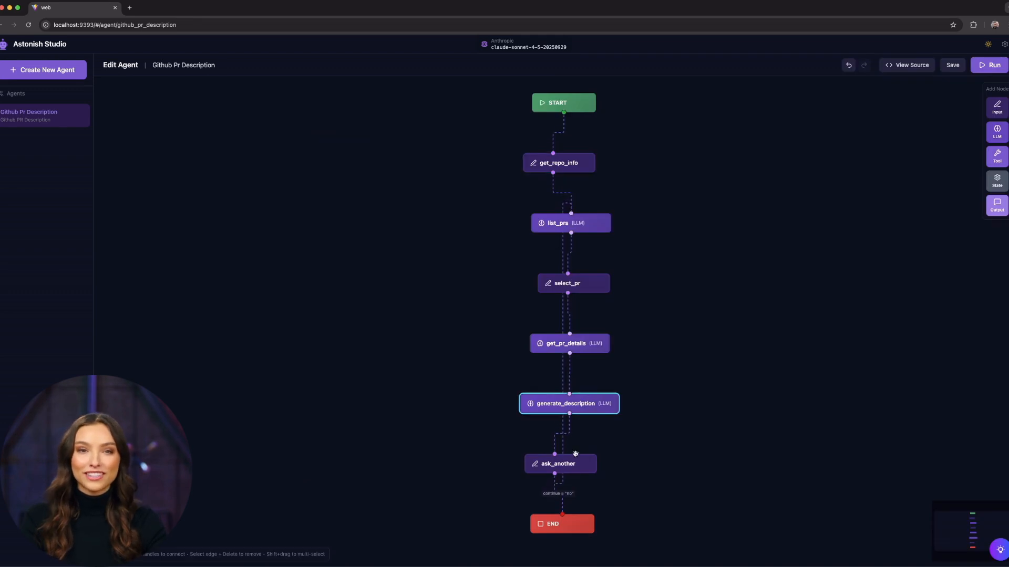
left_click(566, 465, "shift")
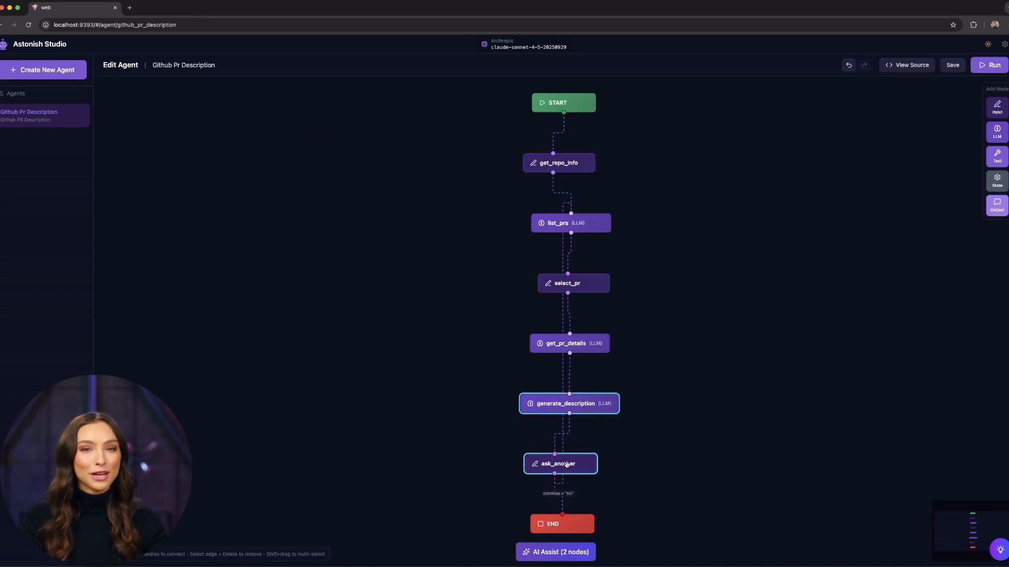
left_click(560, 552)
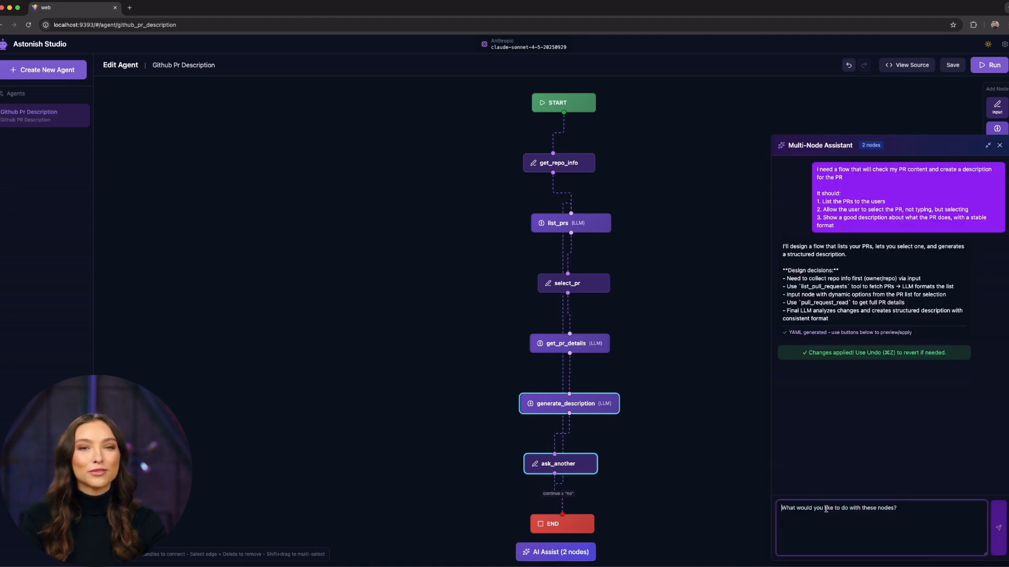
type("Af")
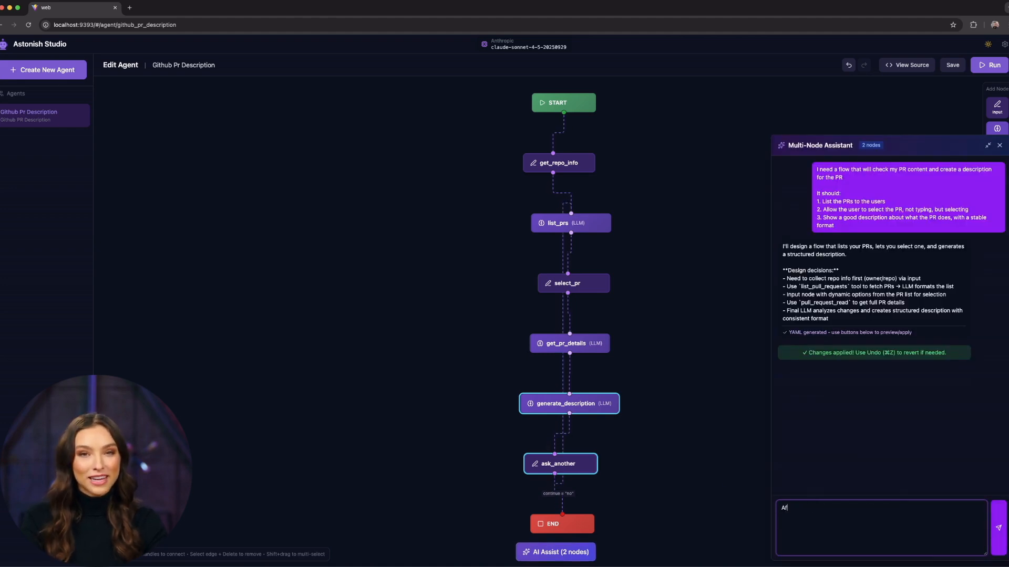
type("ter generating the de")
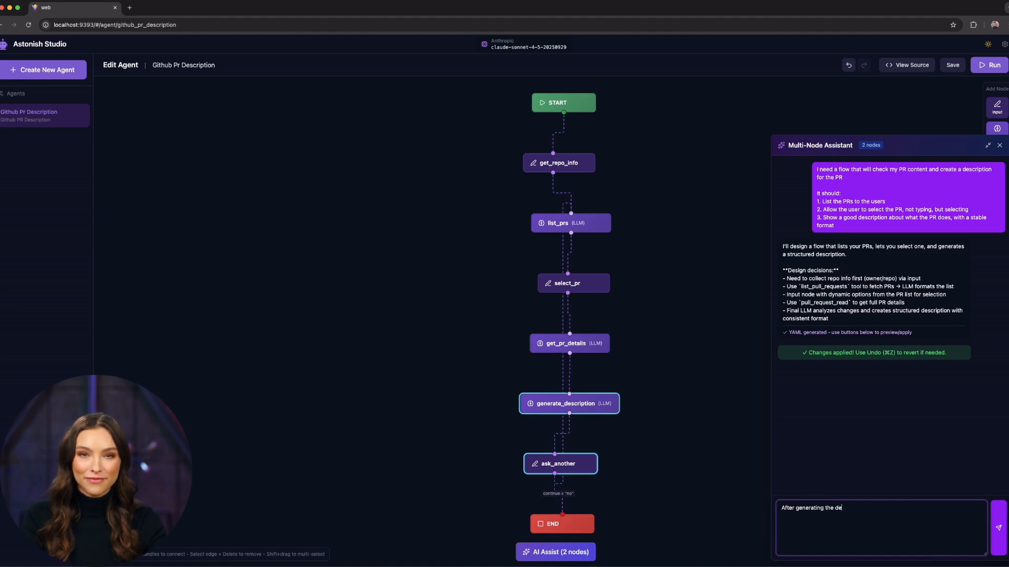
type("scription, ask the user if")
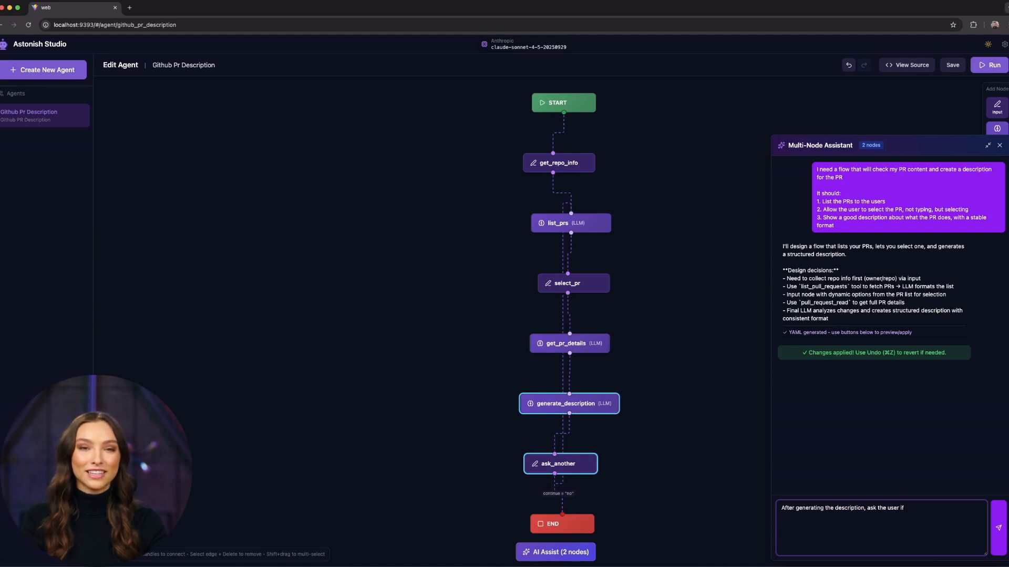
type(" sending to github is")
type(" desired, ")
type("if yes, subm")
type("it to github")
type(", is")
type(" no")
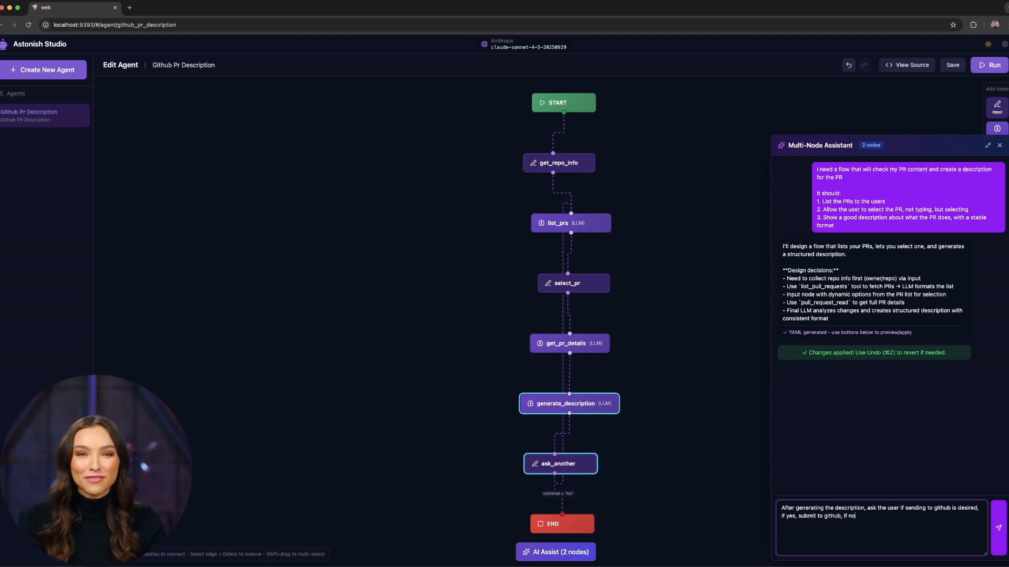
type(", end the operation")
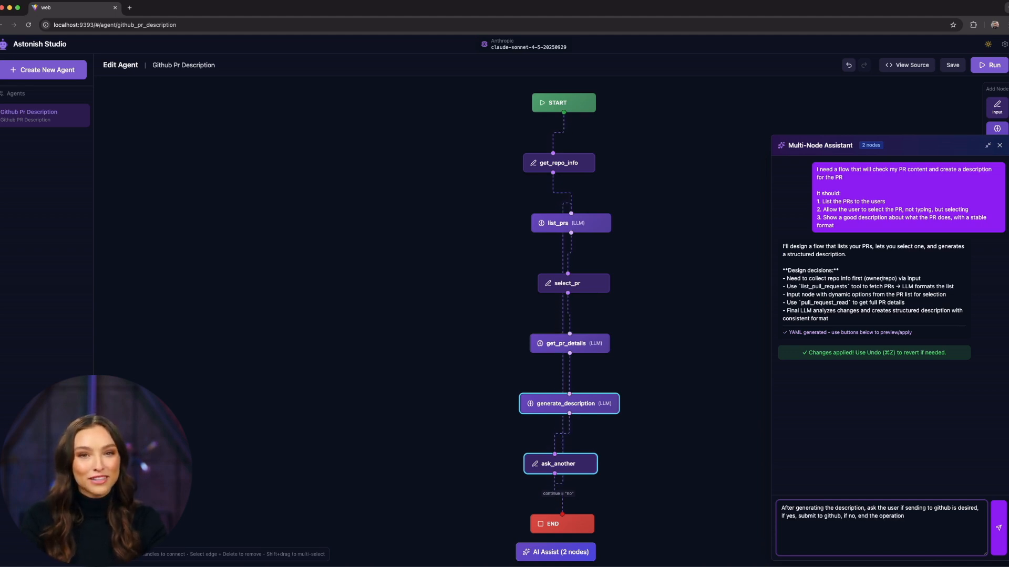
key("Return")
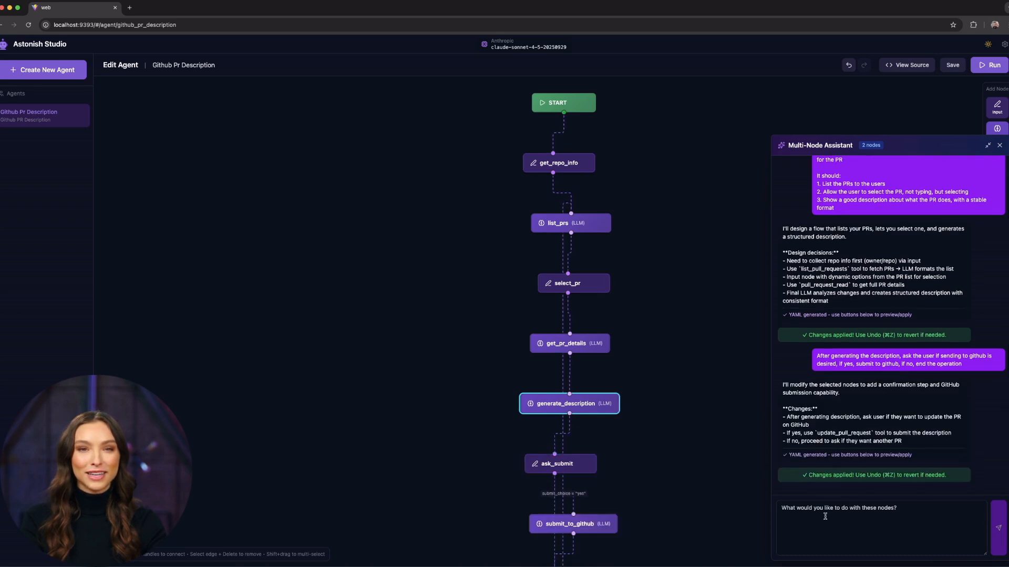
left_click(999, 145)
Start an execution of the extended flow and submit the astonish repository in owner/repo format.
left_click_drag(757, 408, 743, 304)
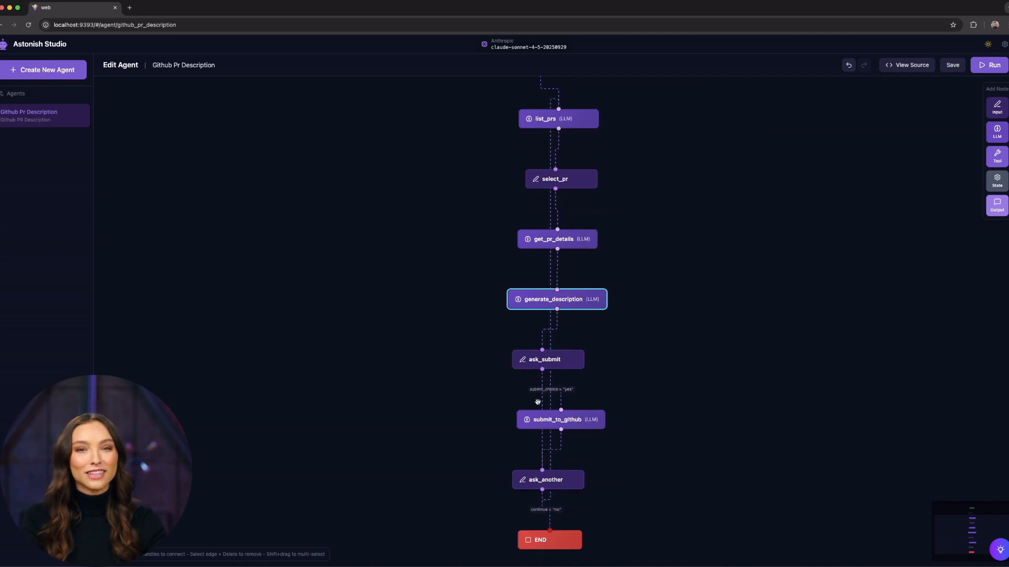
left_click(989, 64)
left_click_drag(491, 267, 468, 371)
left_click(787, 357)
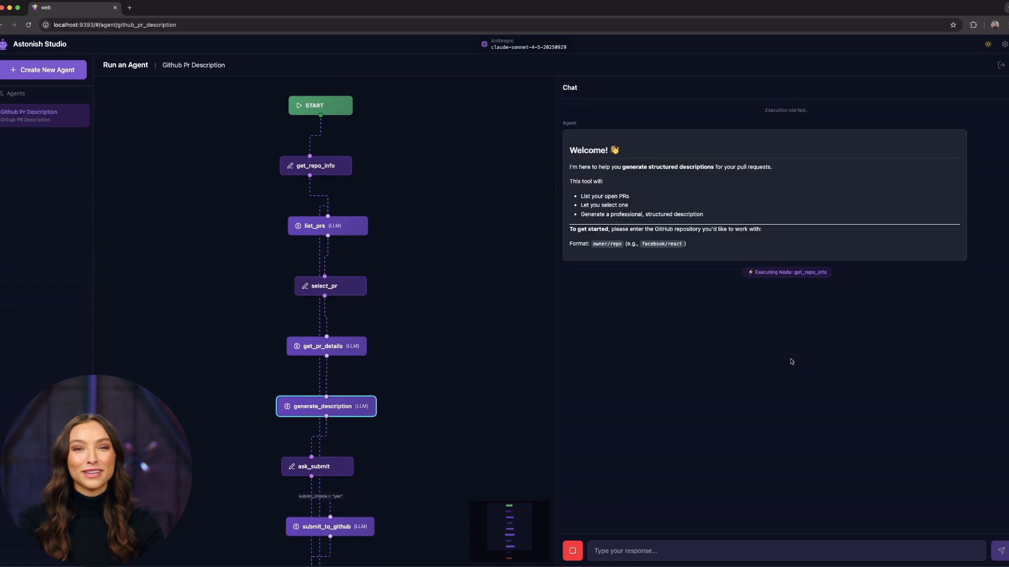
left_click(682, 550)
type("schardosin/astonish")
key("Return")
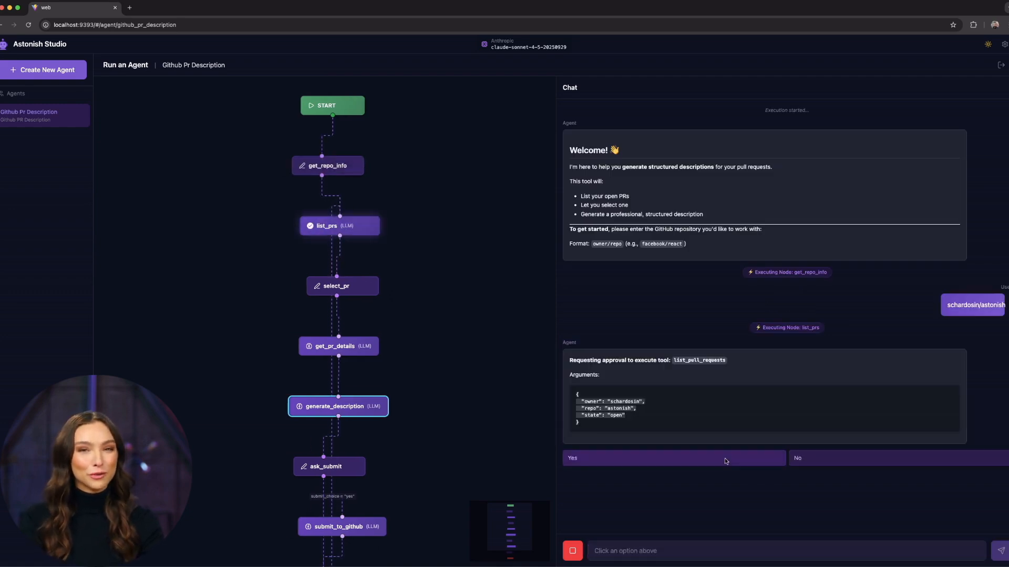
Approve the tool requests, agree to update the PR description on GitHub, and decline analyzing another PR.
left_click(725, 460)
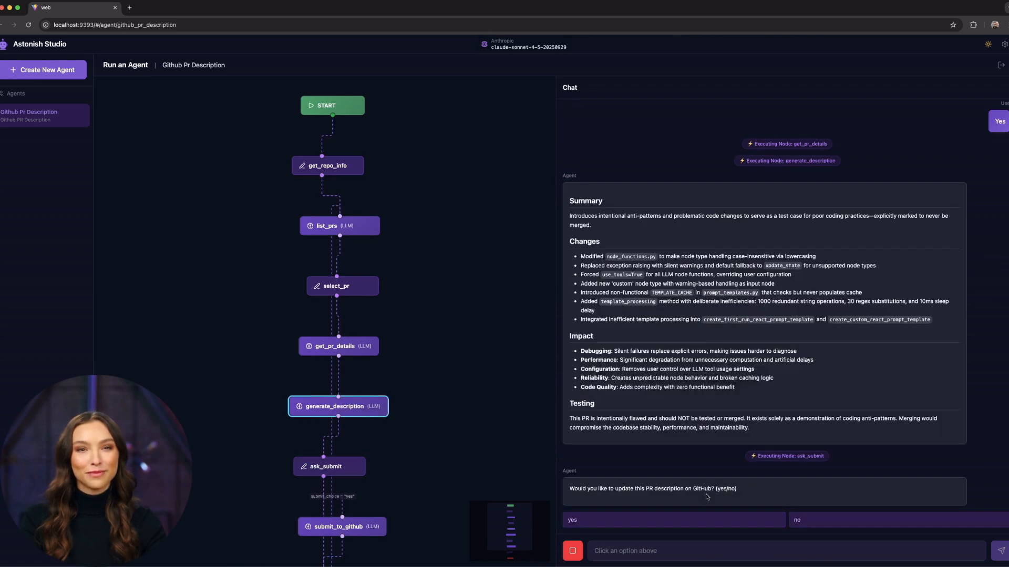
left_click(688, 523)
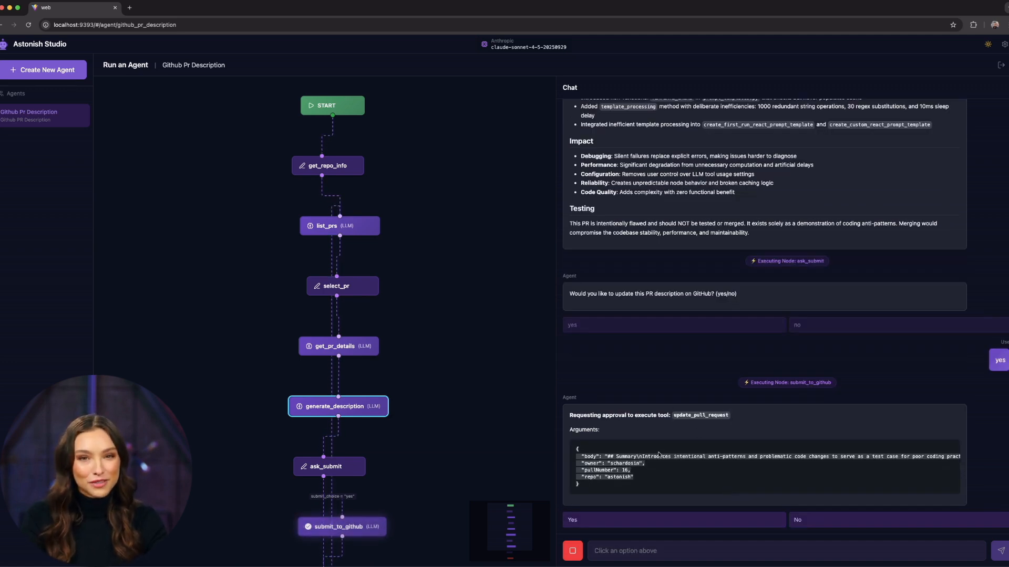
left_click(643, 521)
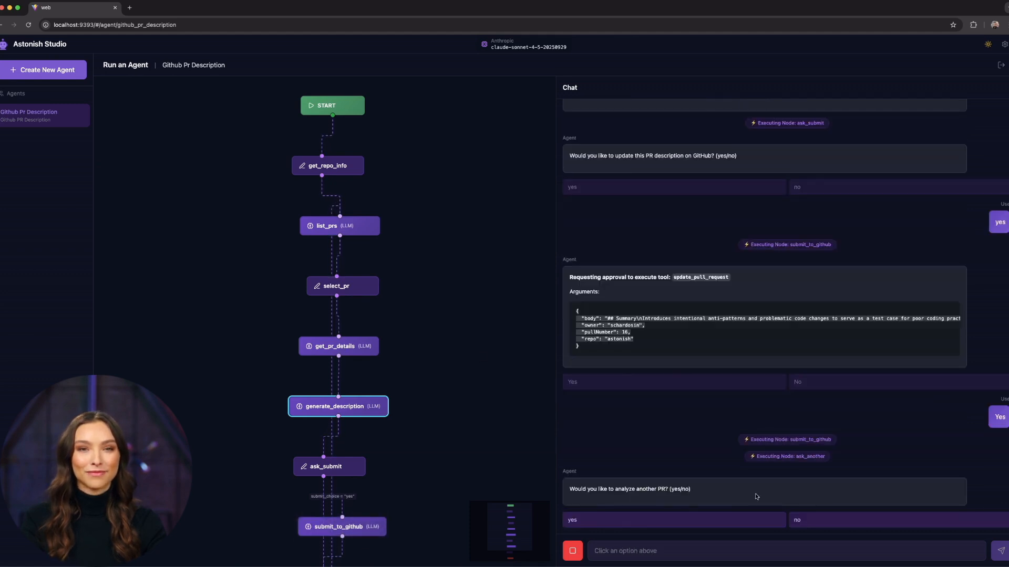
left_click(838, 521)
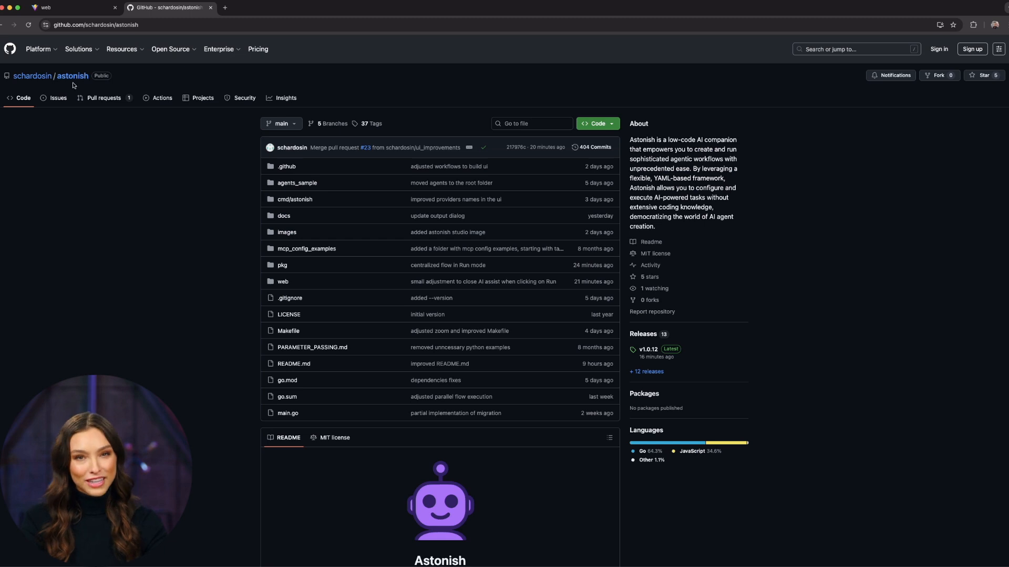
On GitHub, open the astonish repository's pull request TEST BAD PR - NEVER TO BE MERGED to check its description.
left_click(97, 101)
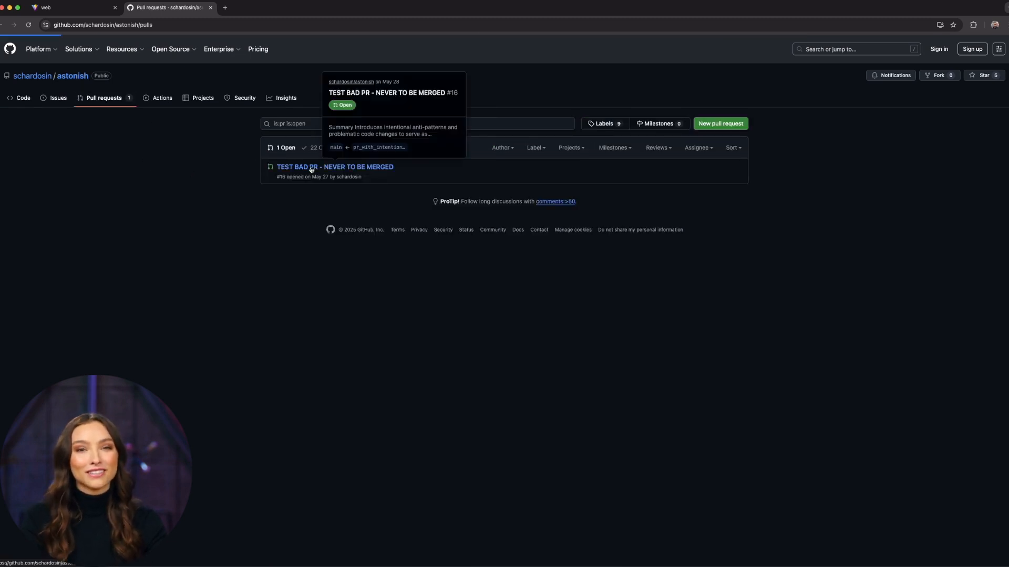
left_click(311, 168)
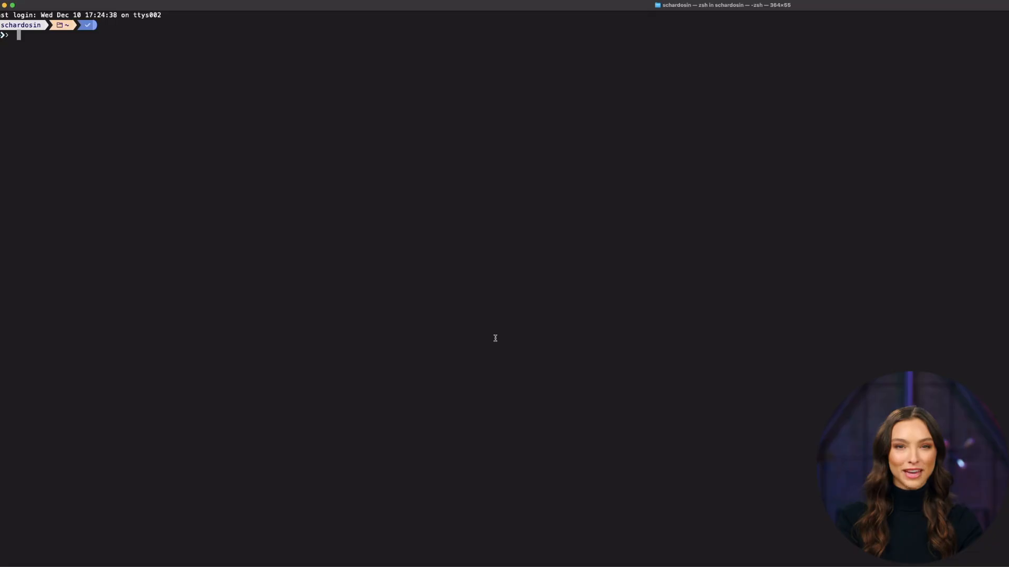
In the terminal, launch the agent with the command astonish agents run github_pr_description.
type("astonish agents run github_pr_description")
key("Return")
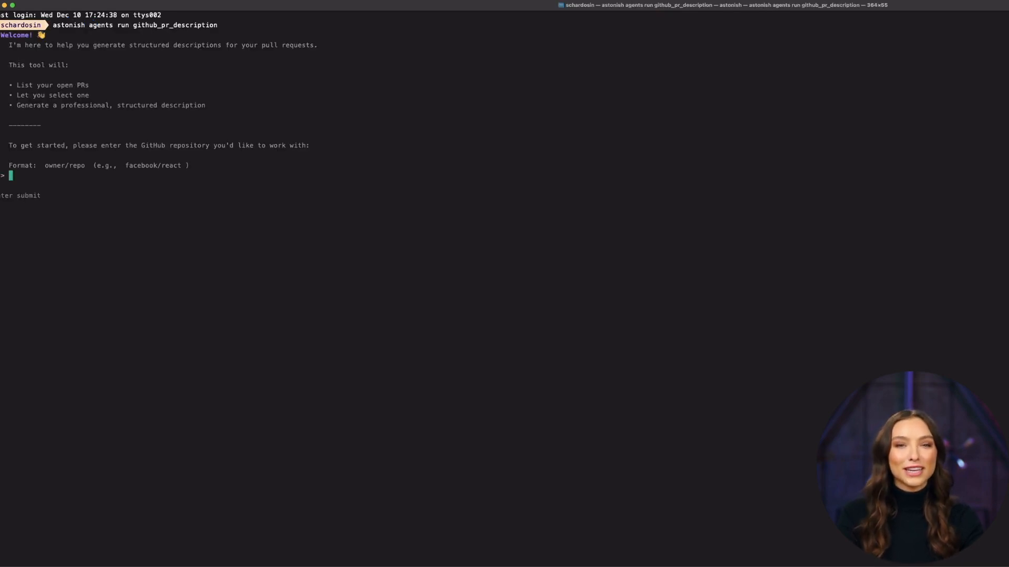
Submit the astonish repository in owner/repo format as the GitHub repository to work with.
type("schardosin")
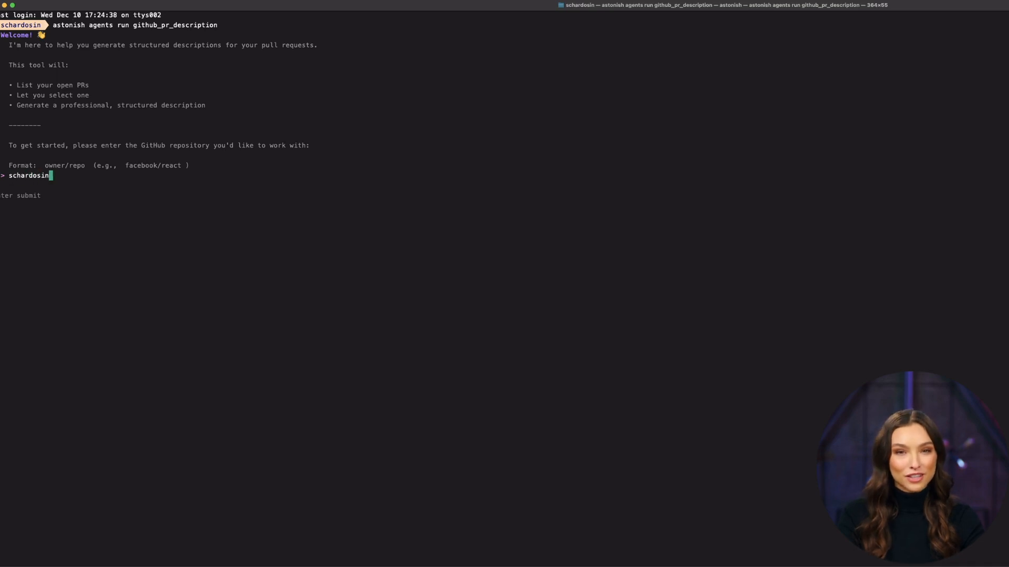
type("/astonish")
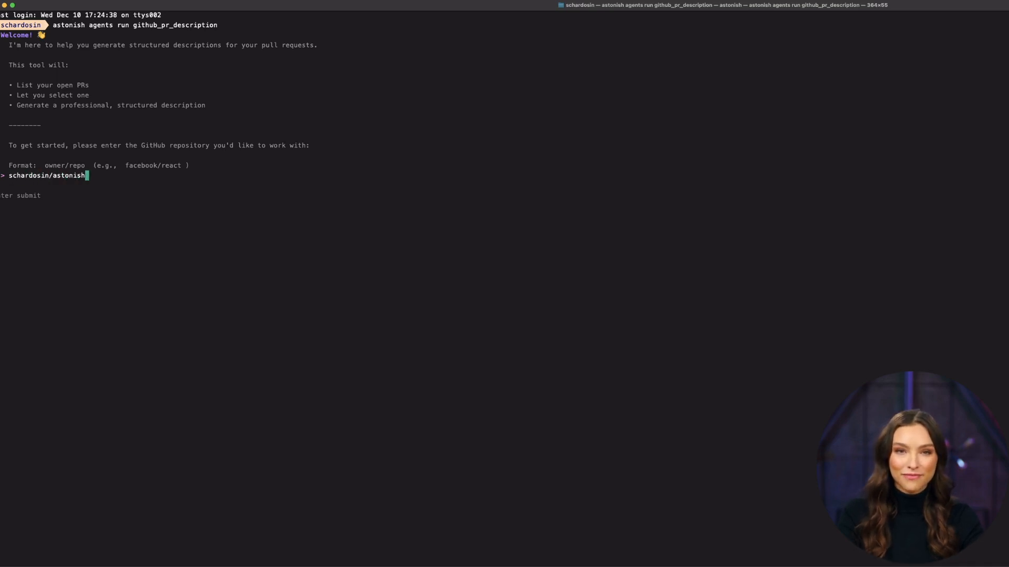
key("Return")
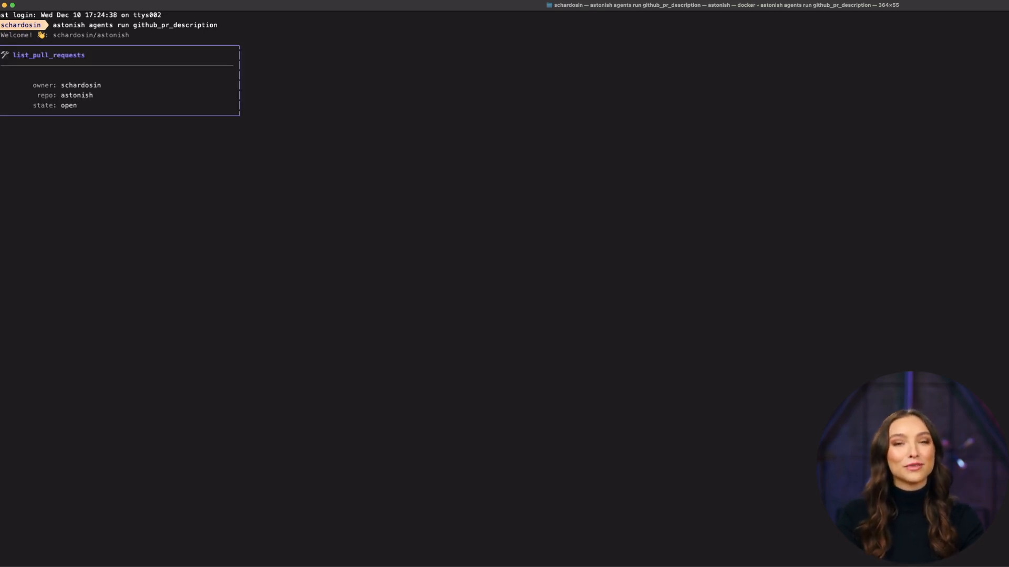
Approve the list_pull_requests and pull_request_read calls, selecting PR #16: TEST BAD PR - NEVER TO BE MERGED as the pull request.
key("Return")
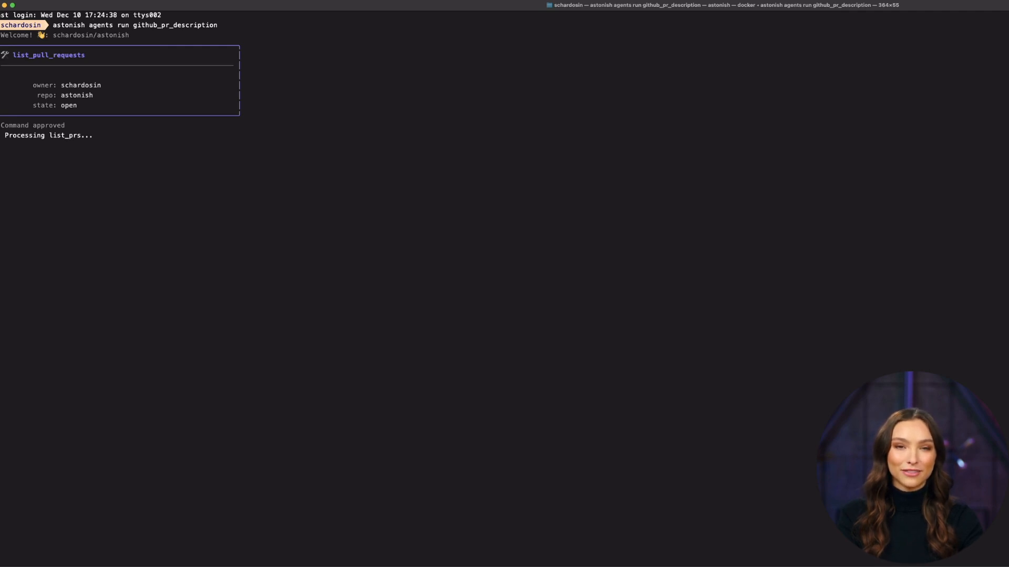
key("Return")
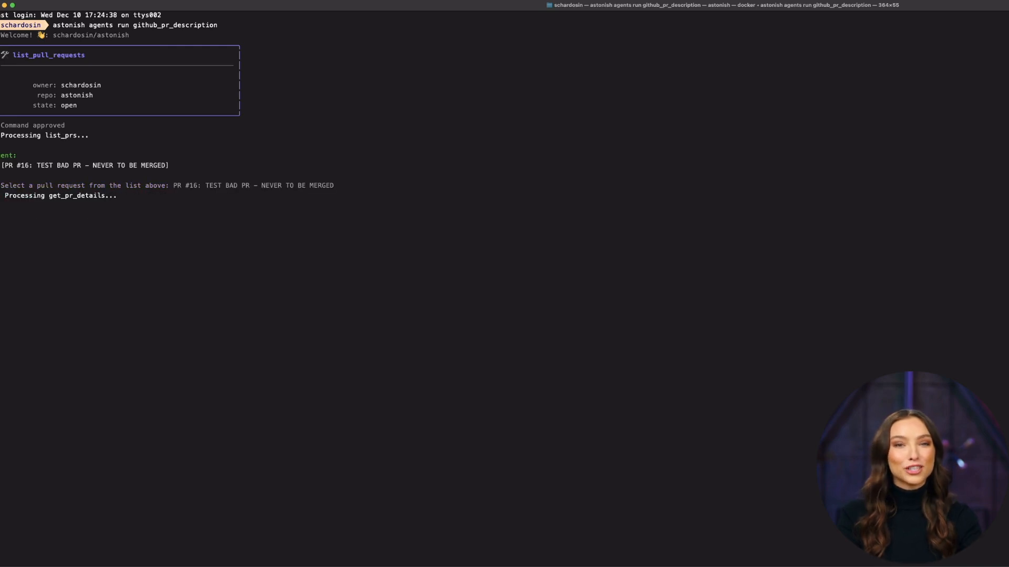
key("Return")
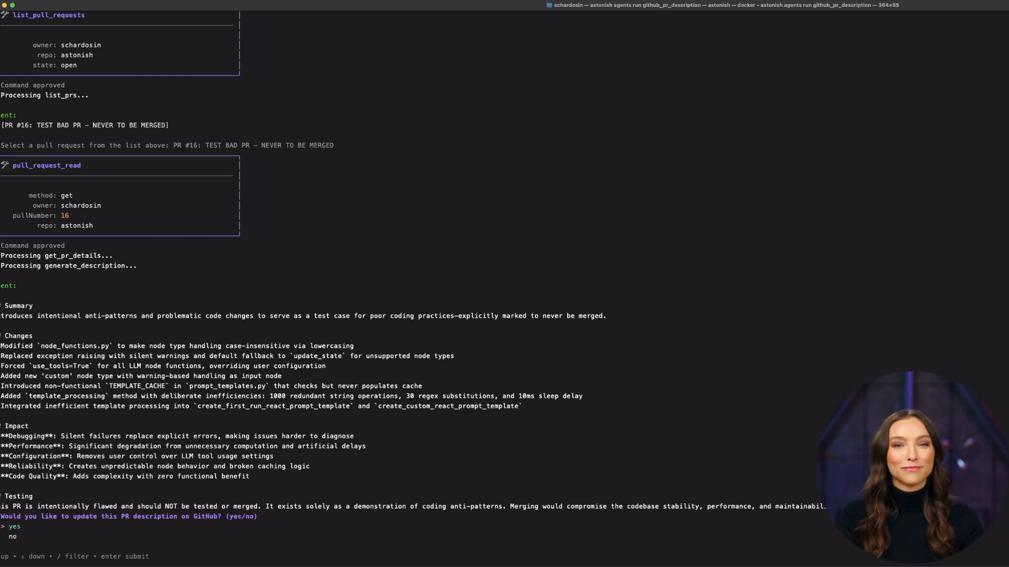
Answer yes to updating the PR description on GitHub, approve the update_pull_request call, and decline analyzing another PR.
key("Return")
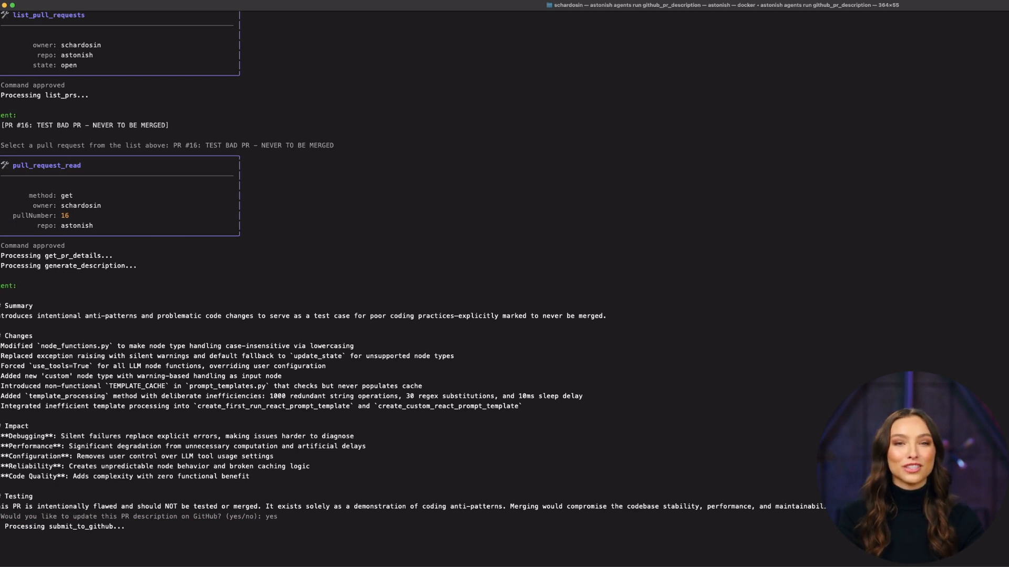
key("Return")
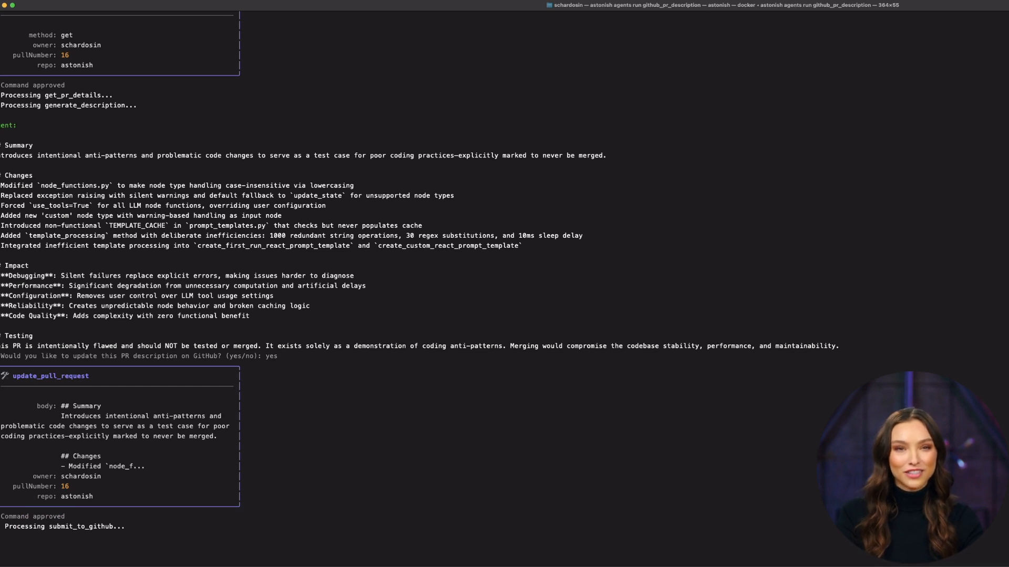
key("Down")
key("Return")
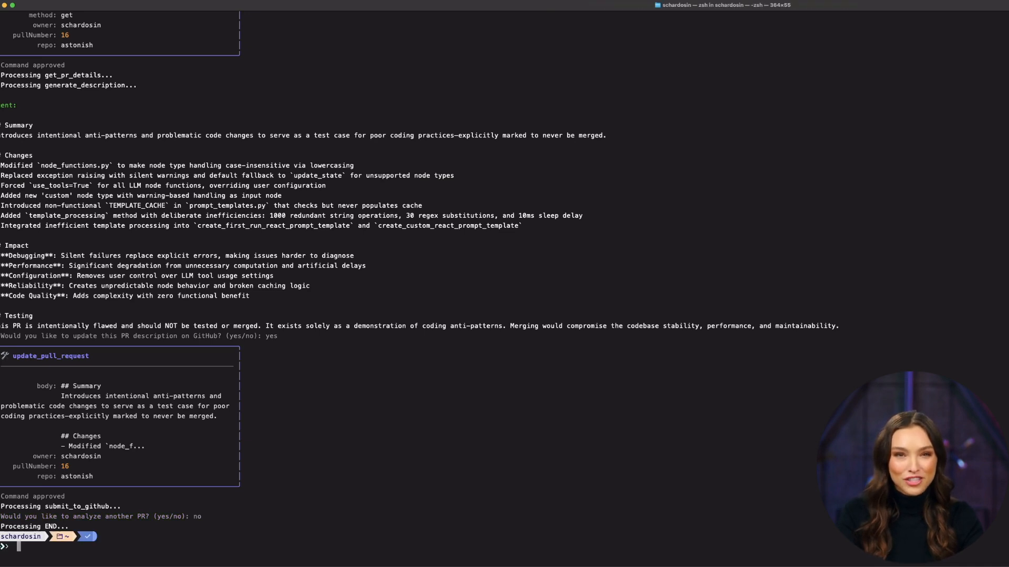